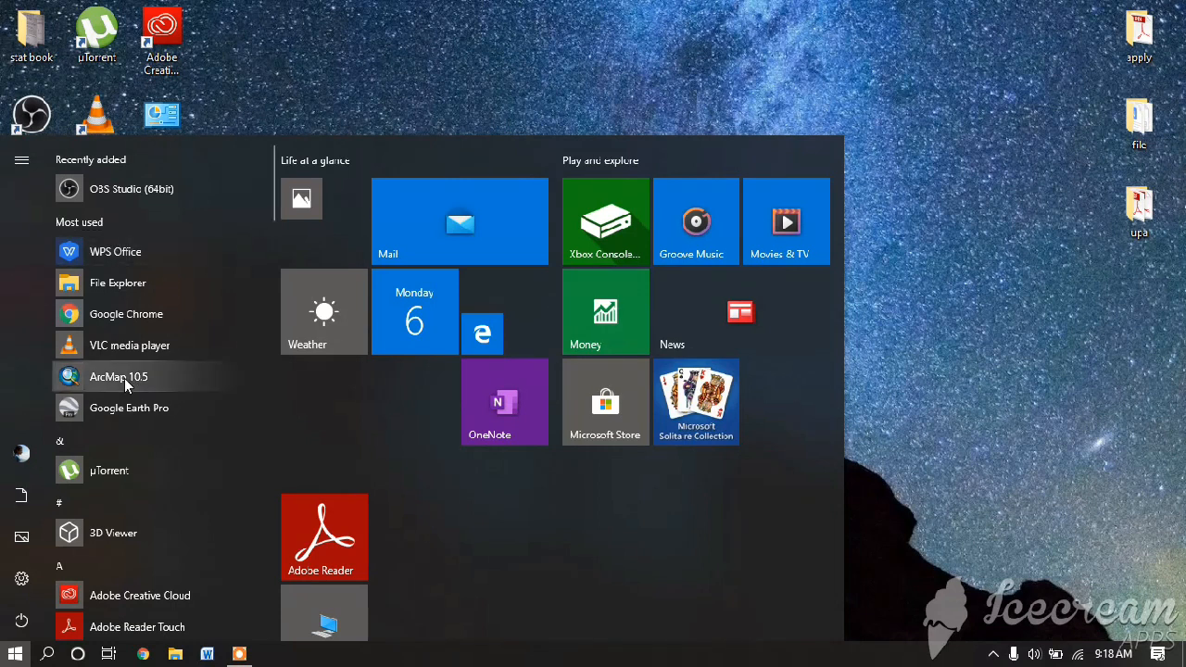
- Launch ArcMap 10.5 and start a new map from the Blank Map template
left_click(126, 379)
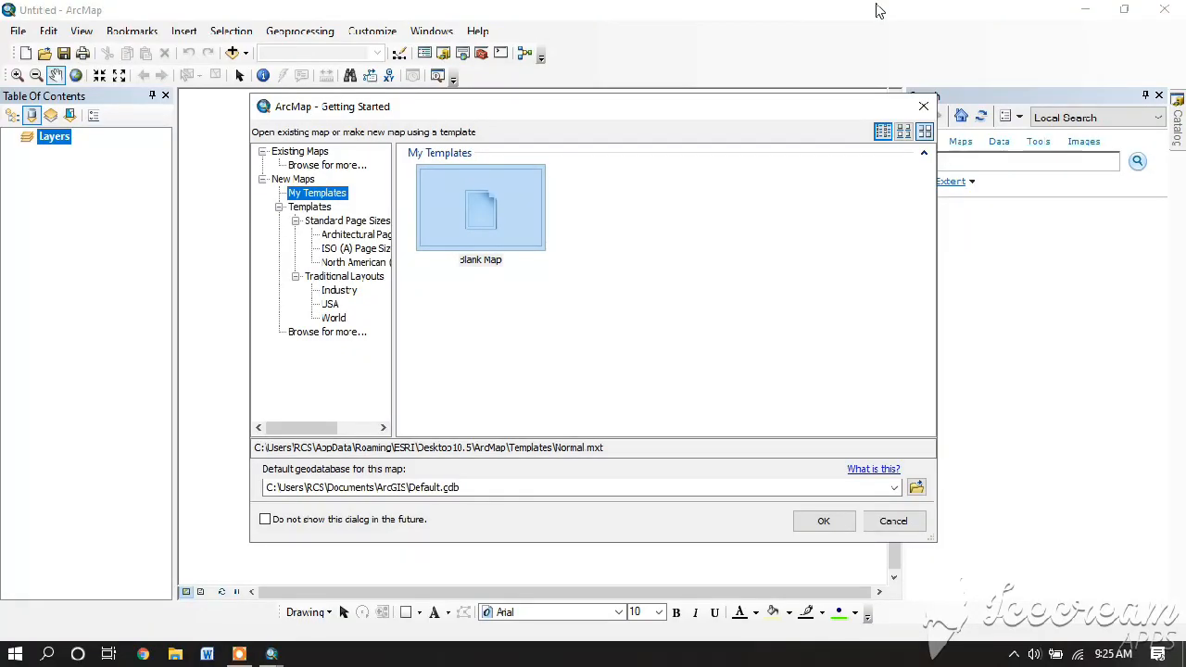
left_click(480, 213)
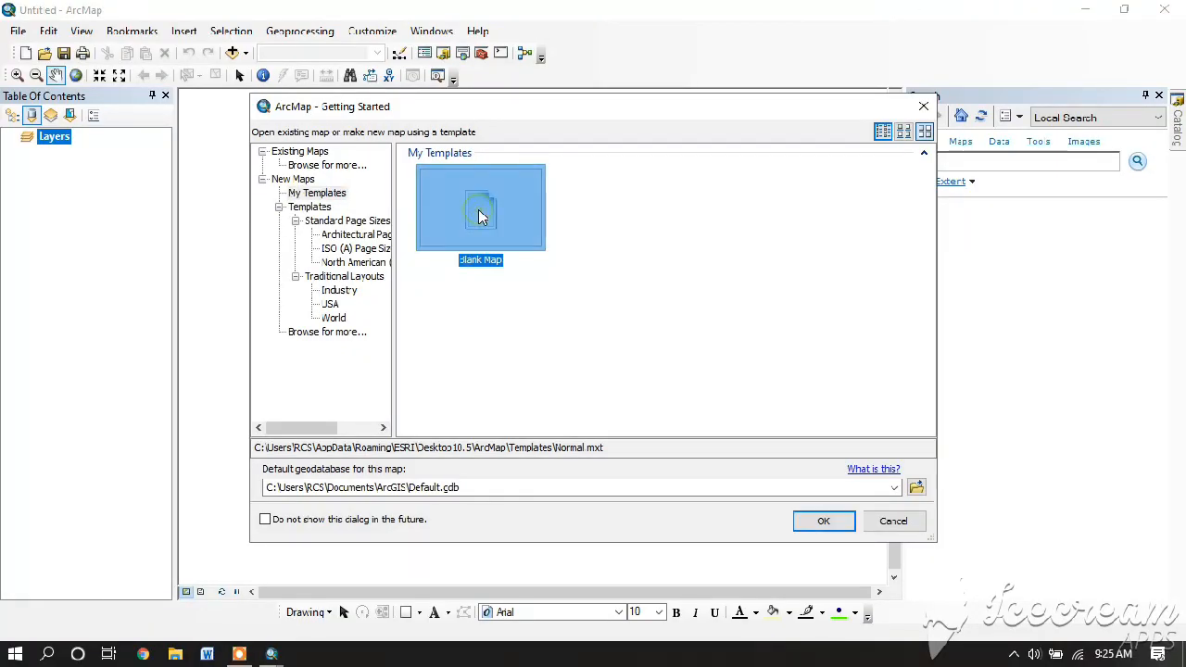
left_click(824, 521)
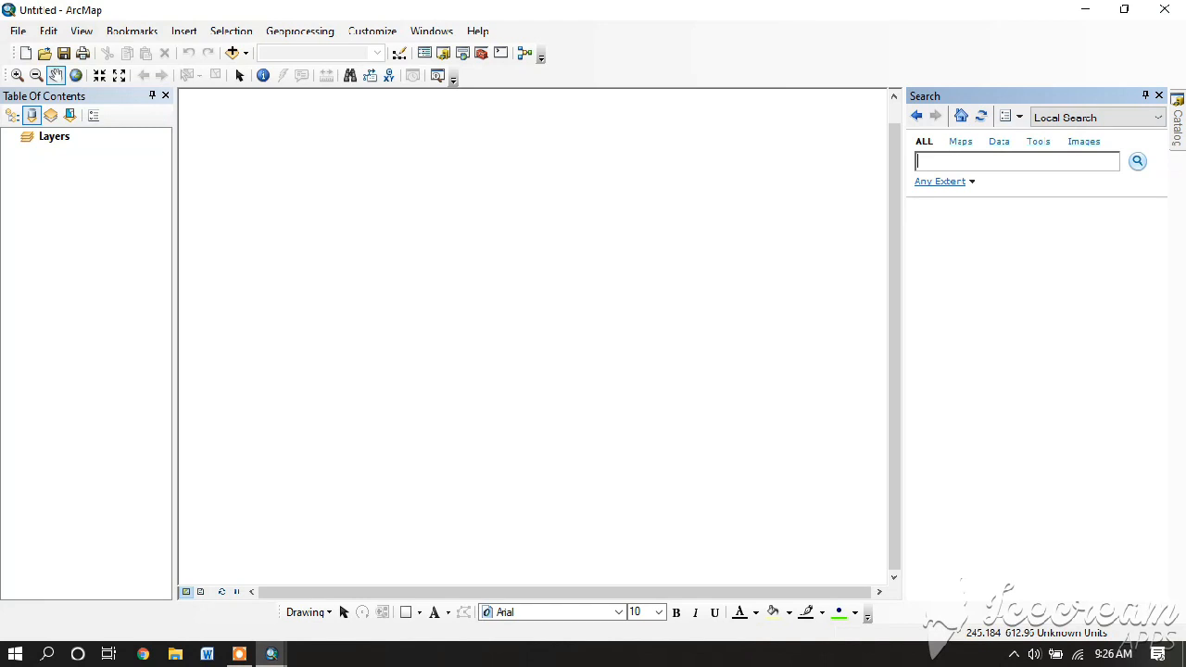
- Add the Sheet1$ worksheet from the Book1.xlsx workbook to the map as a table
left_click(235, 53)
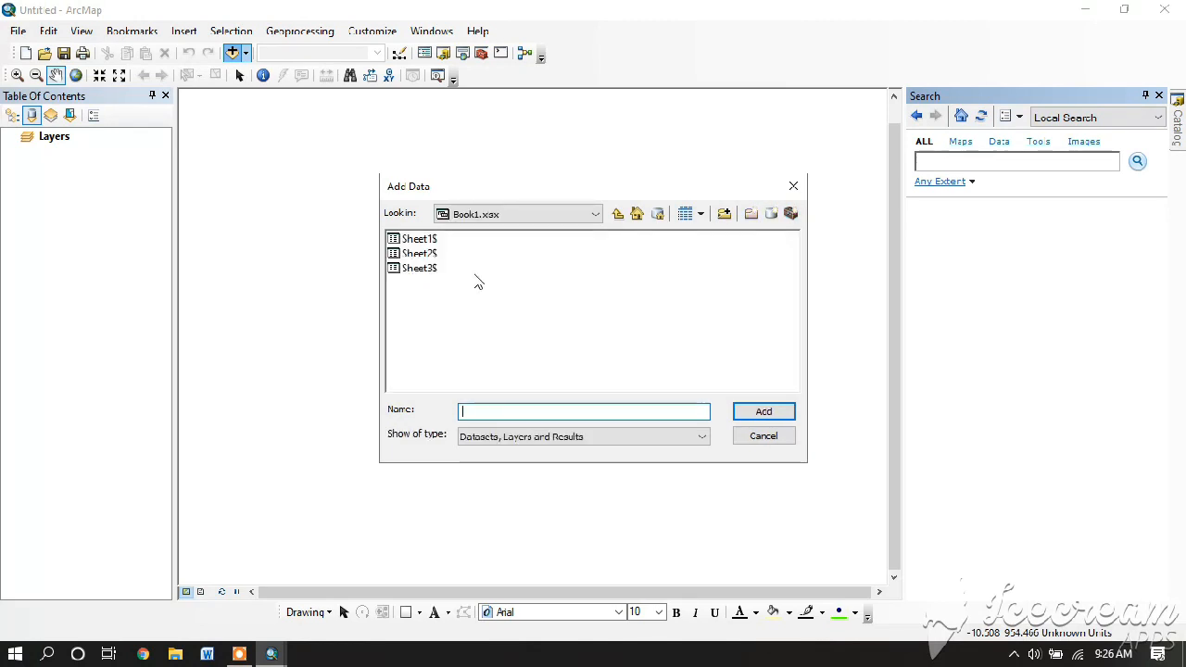
left_click(534, 217)
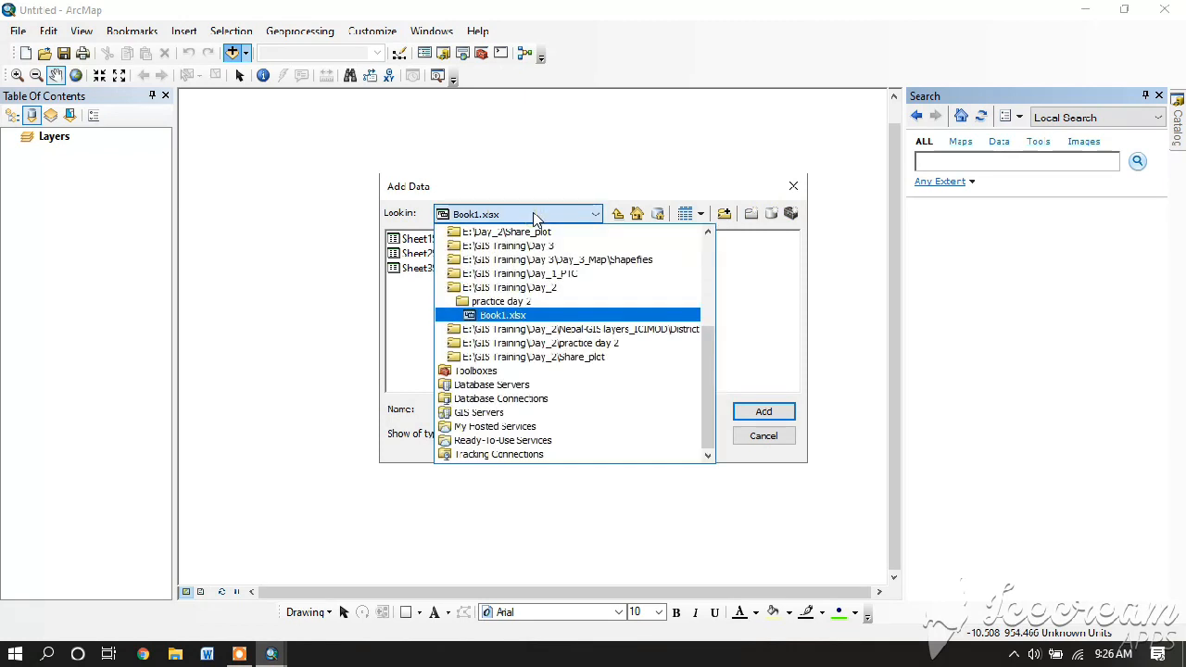
left_click(506, 315)
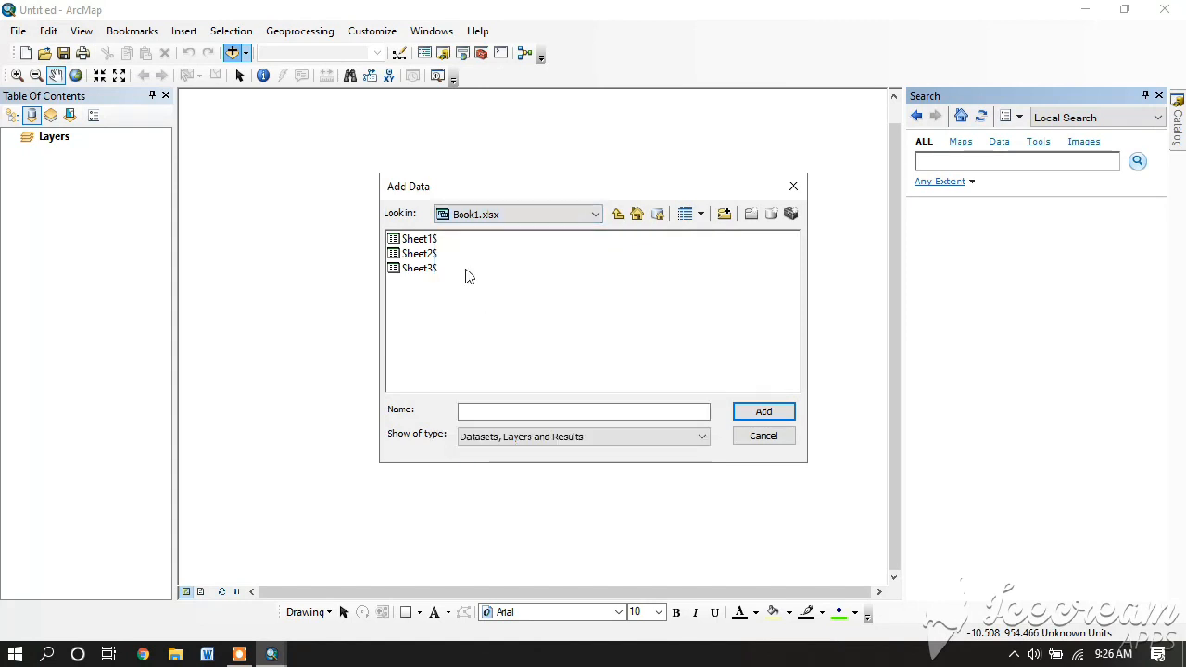
left_click(418, 239)
left_click(761, 412)
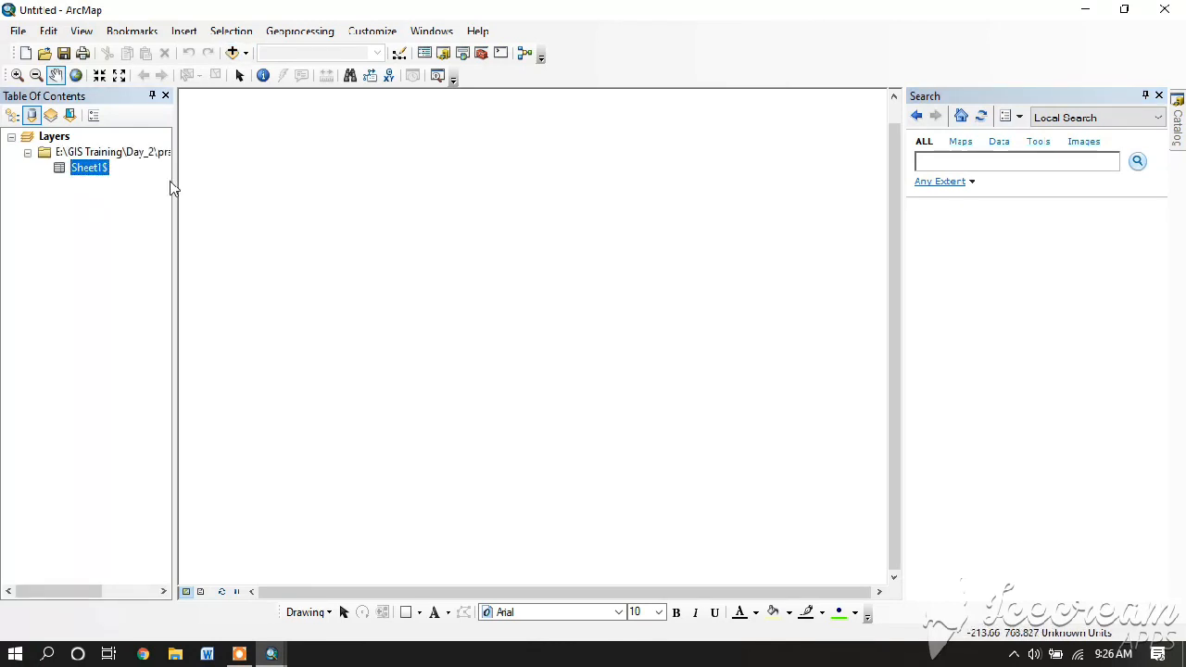
double_click(89, 163)
- Open Display XY Data for the Sheet1$ table
right_click(92, 167)
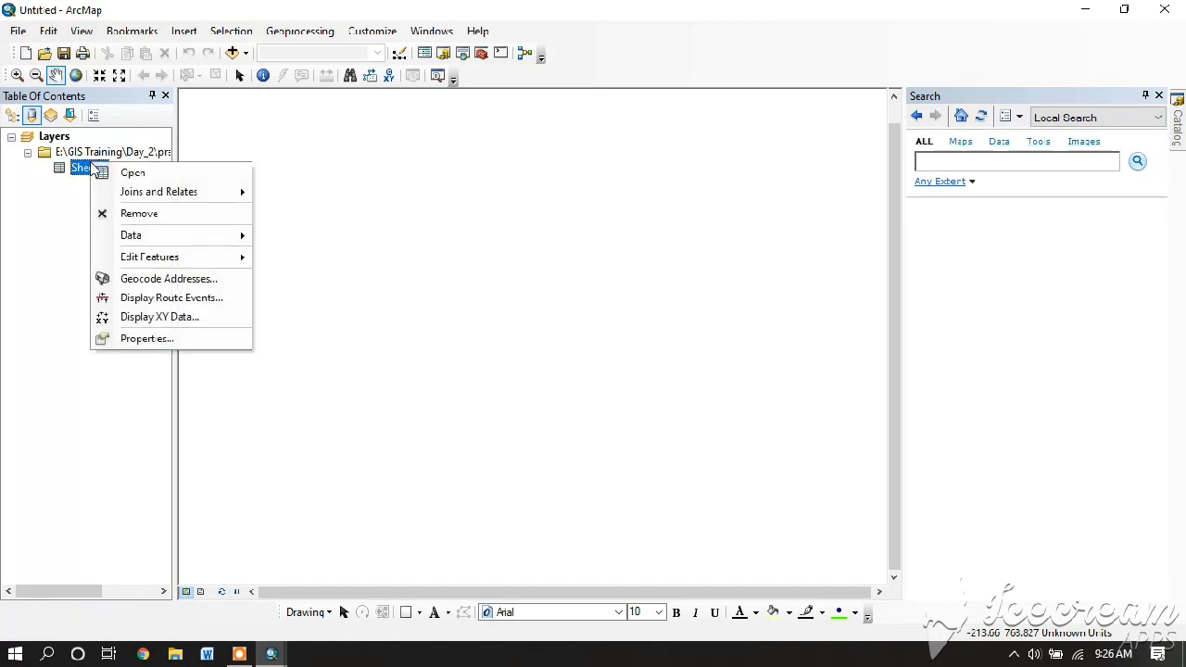
left_click(153, 317)
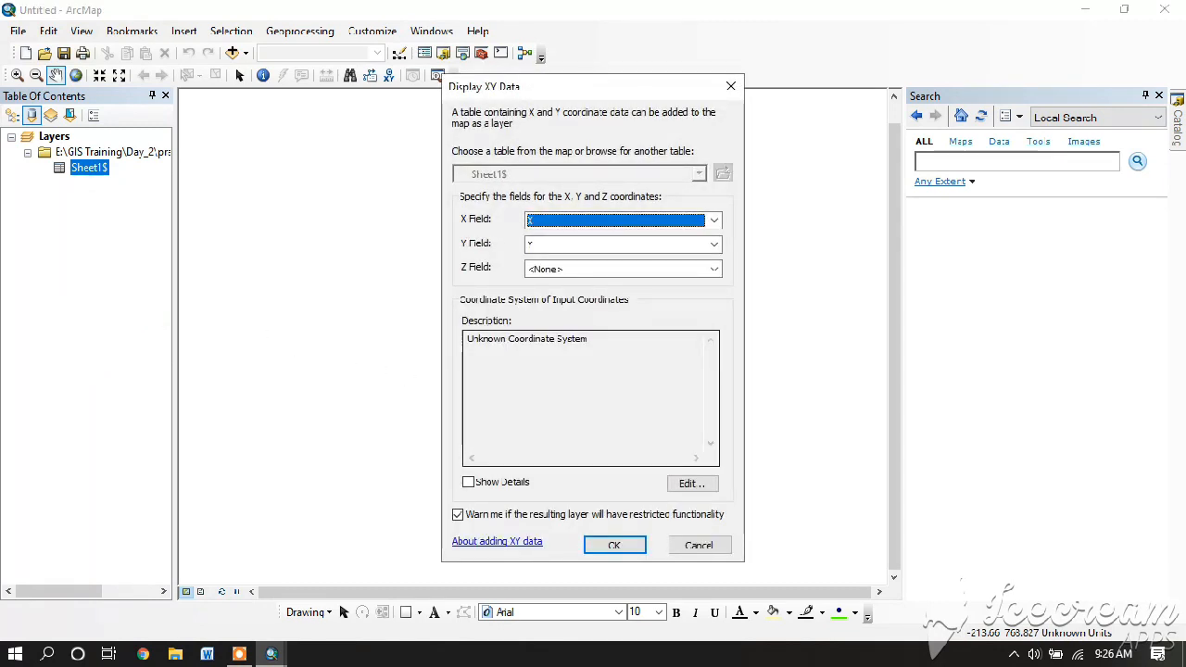
- Set the XY data coordinate system to Projected > UTM > WGS 1984 > Northern Hemisphere > WGS 1984 UTM Zone 44N
left_click(690, 483)
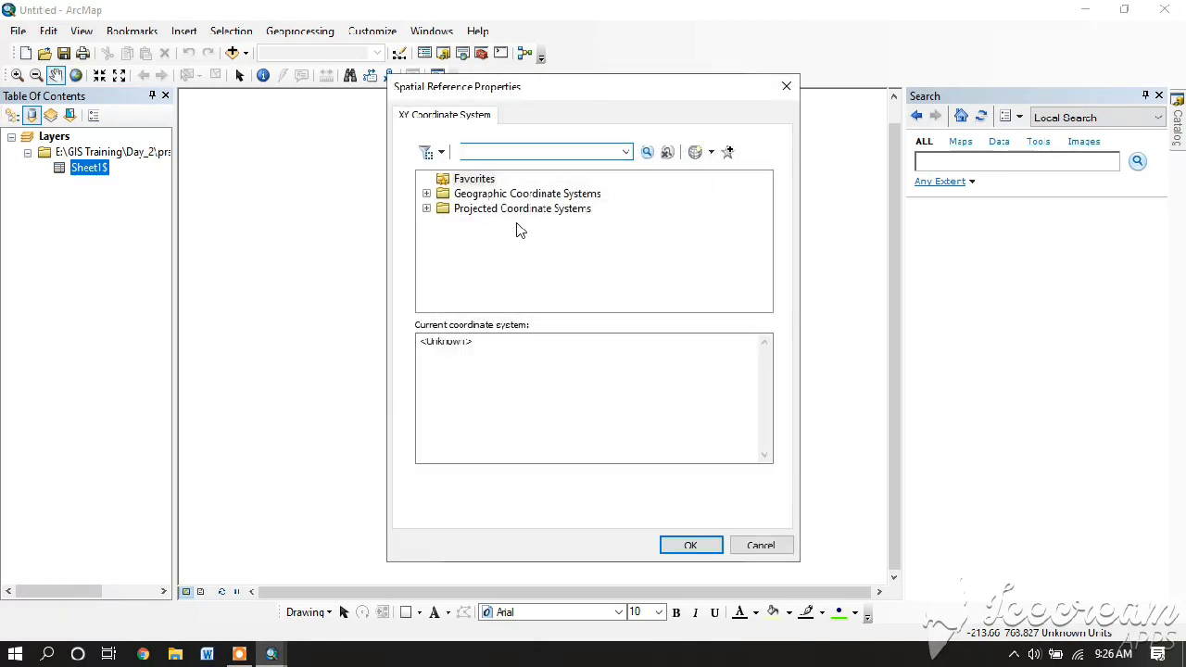
left_click(507, 211)
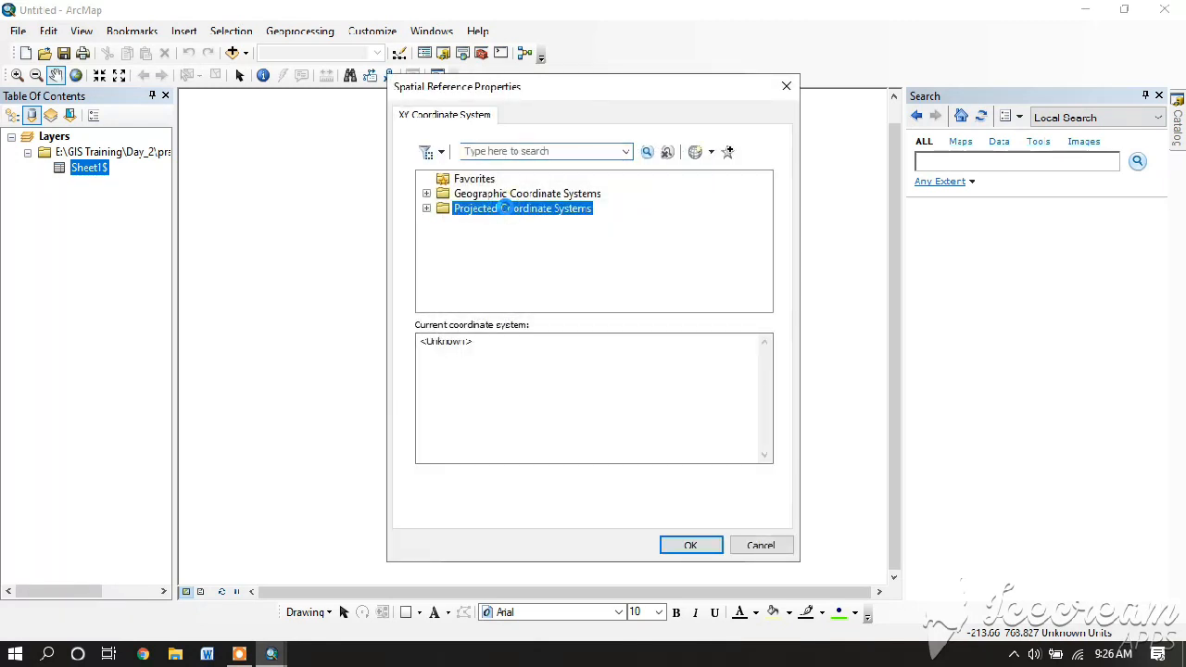
left_click_drag(767, 260, 767, 296)
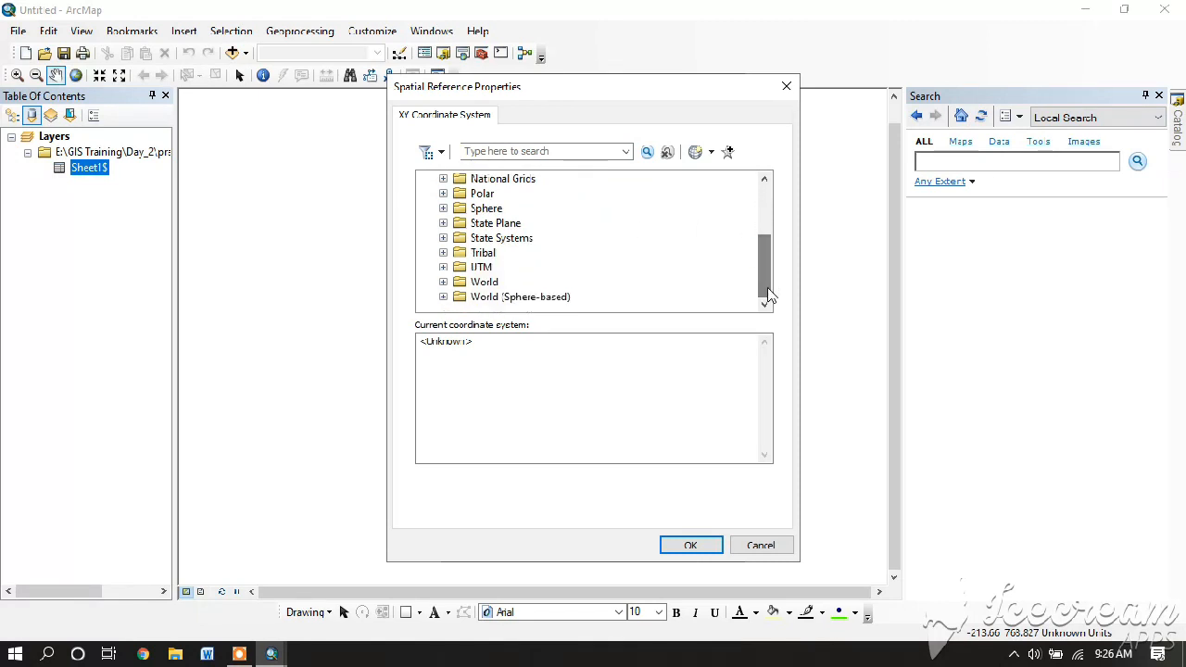
double_click(482, 266)
left_click_drag(765, 263, 768, 294)
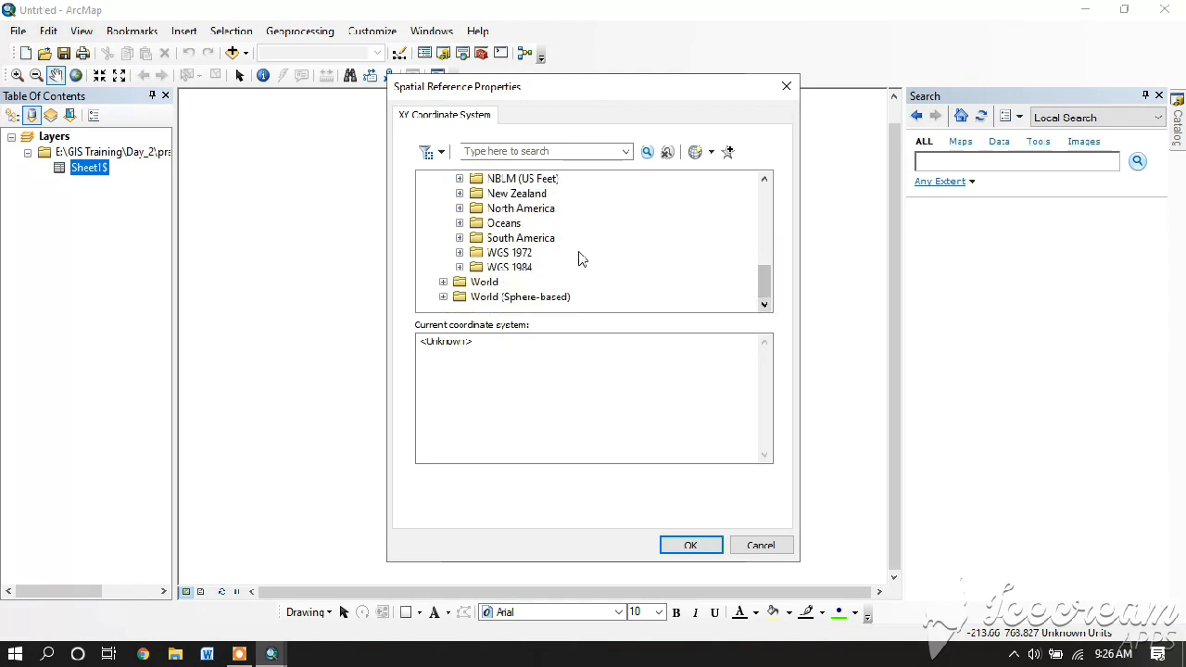
double_click(519, 268)
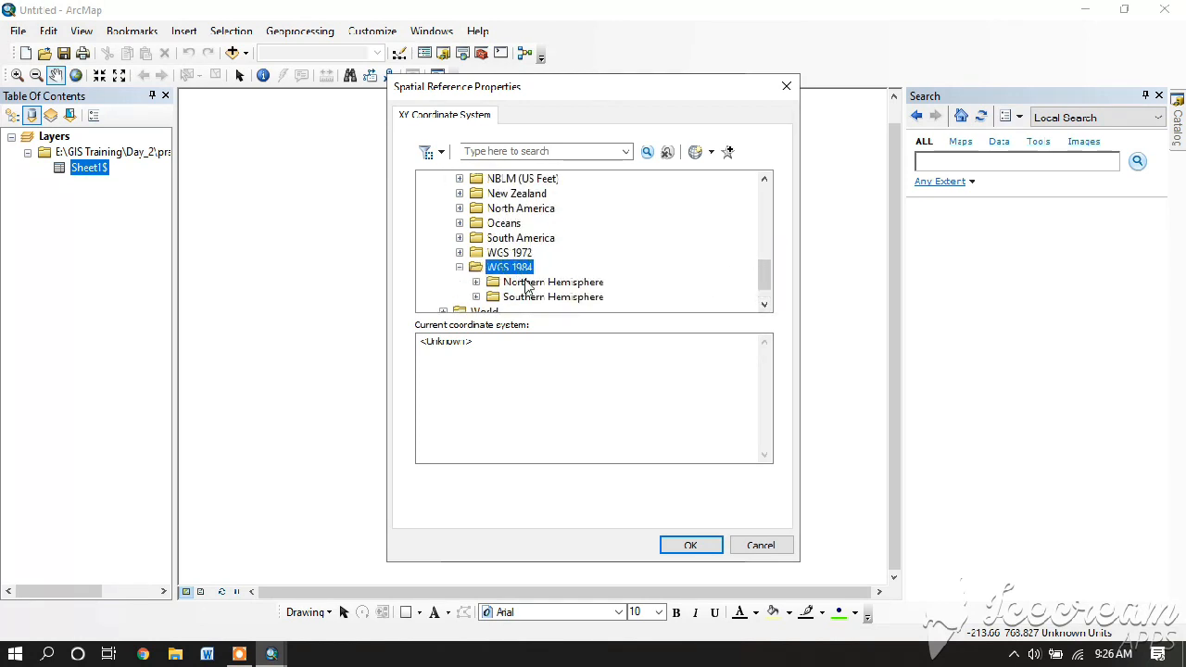
double_click(547, 283)
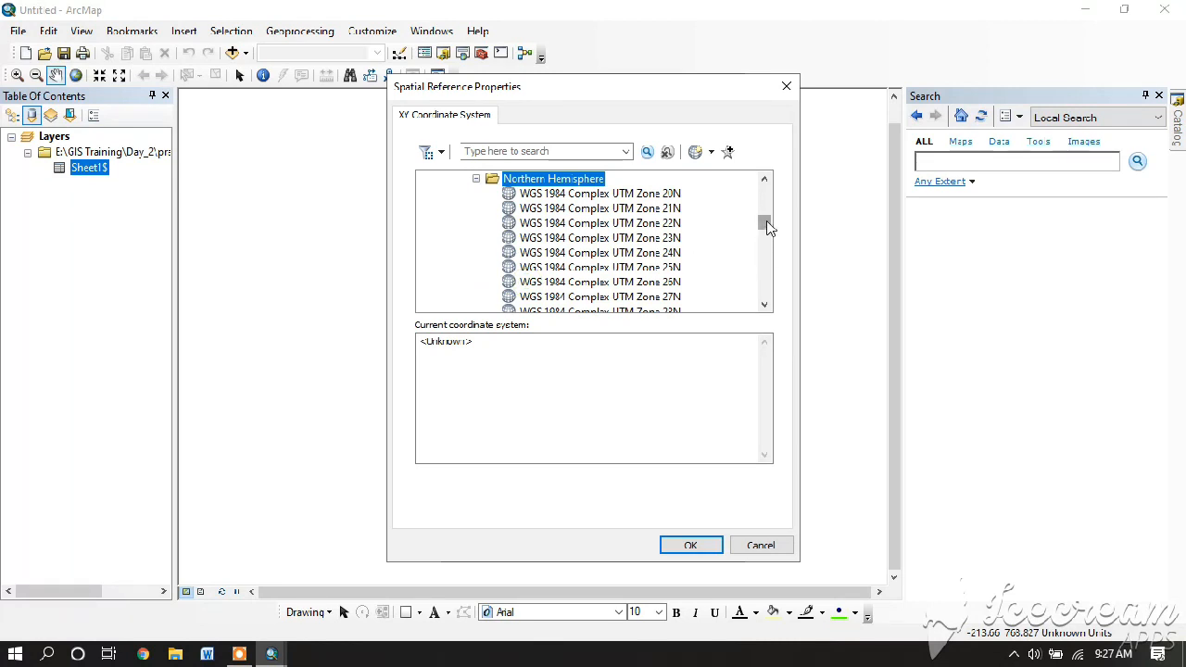
left_click_drag(767, 225, 763, 274)
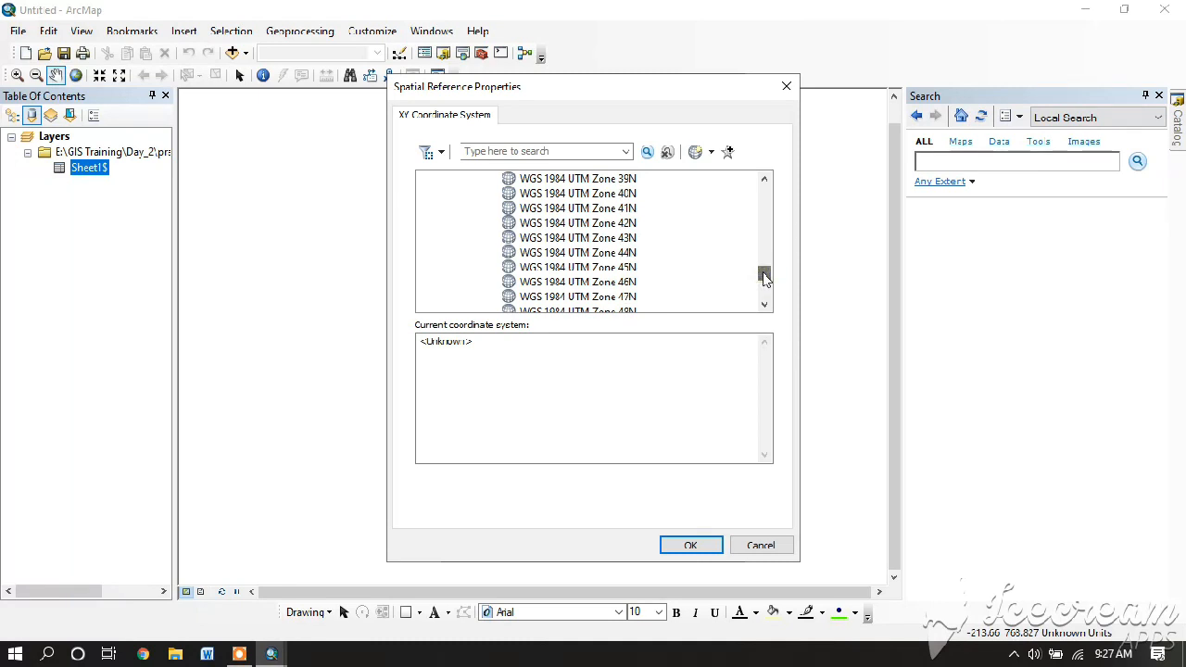
left_click(625, 254)
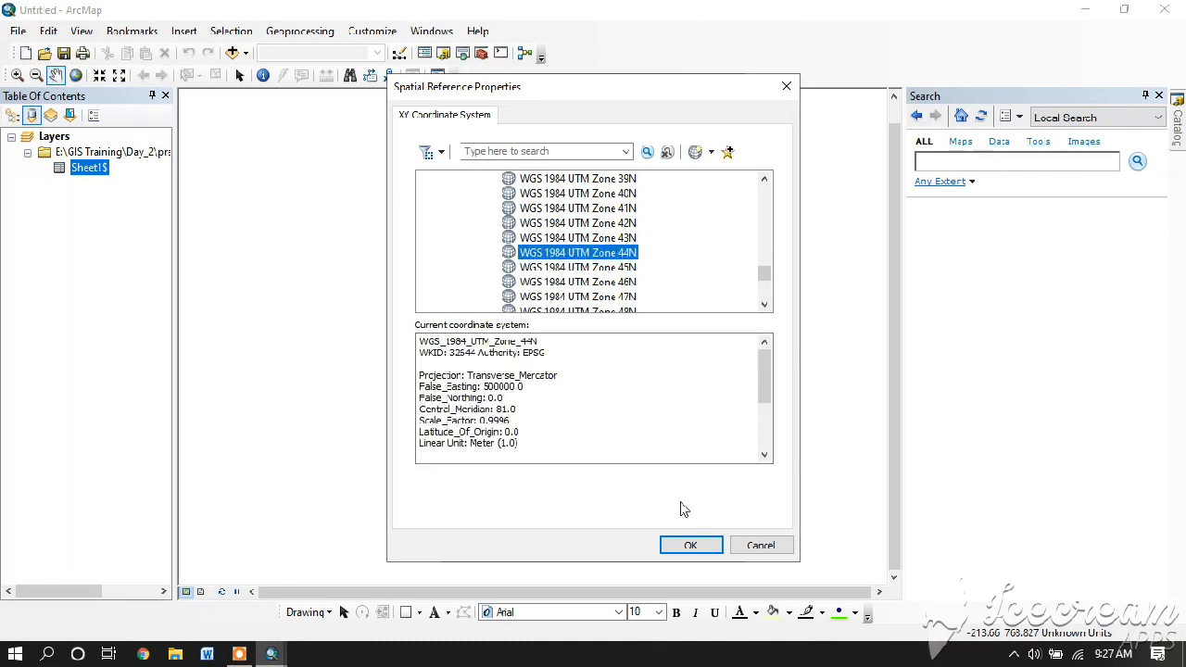
left_click(685, 543)
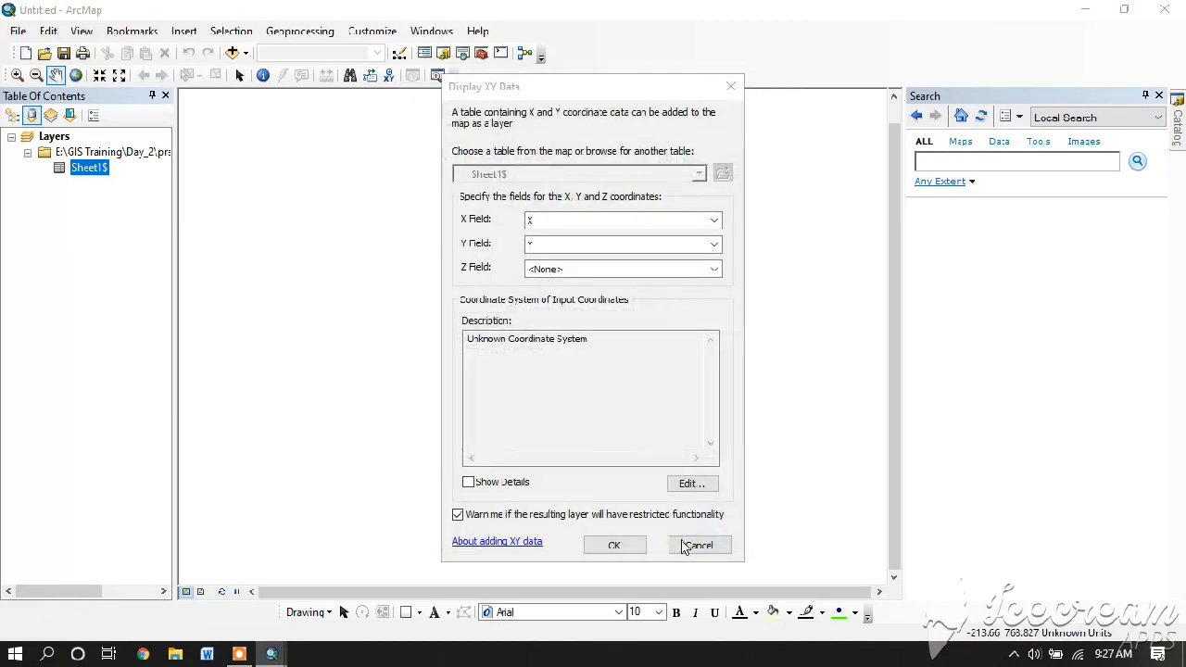
- Create the Sheet1$ Events point layer, accept the Object-ID warning, and close the Search panel
left_click(630, 551)
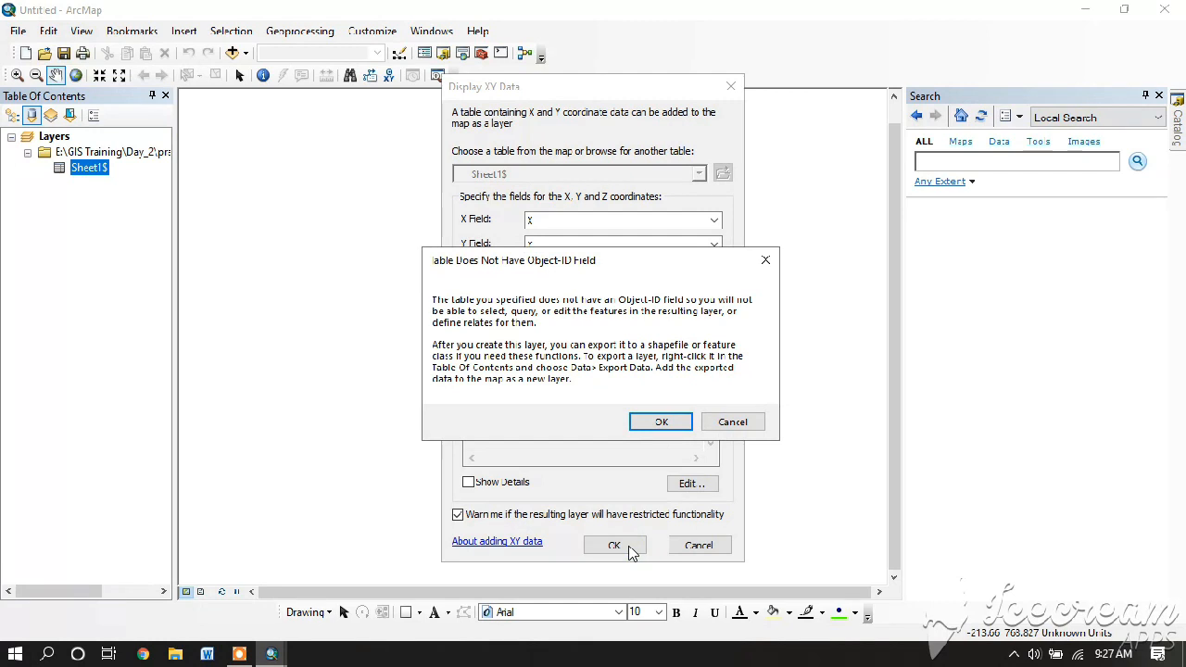
left_click(639, 421)
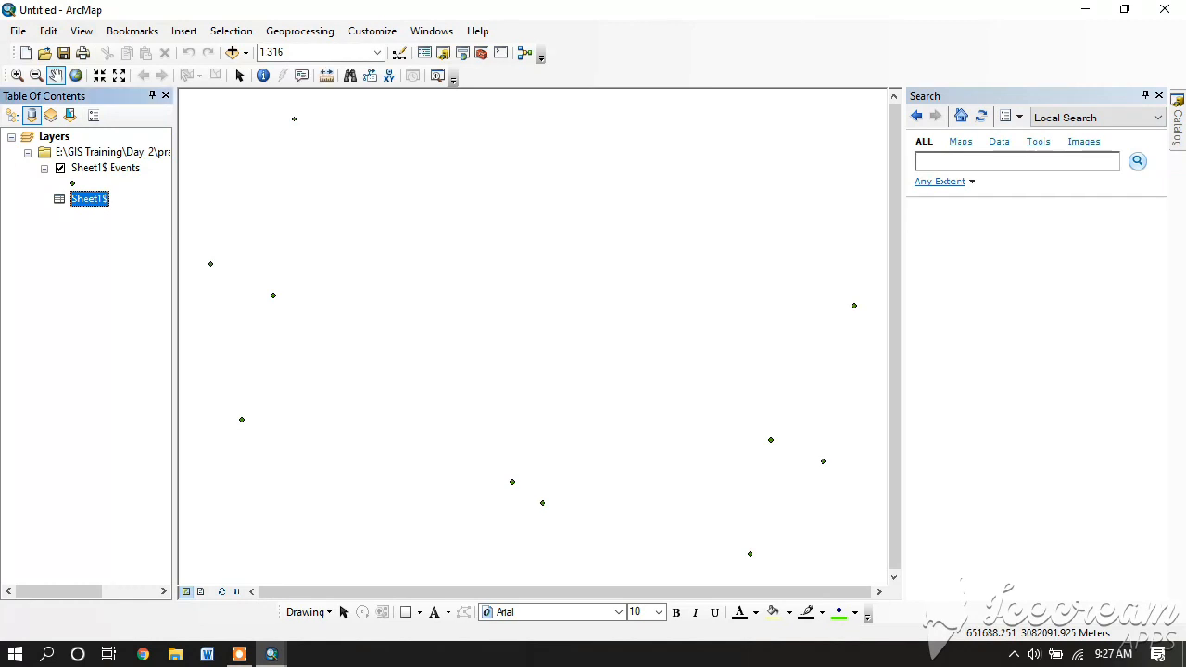
left_click(1159, 96)
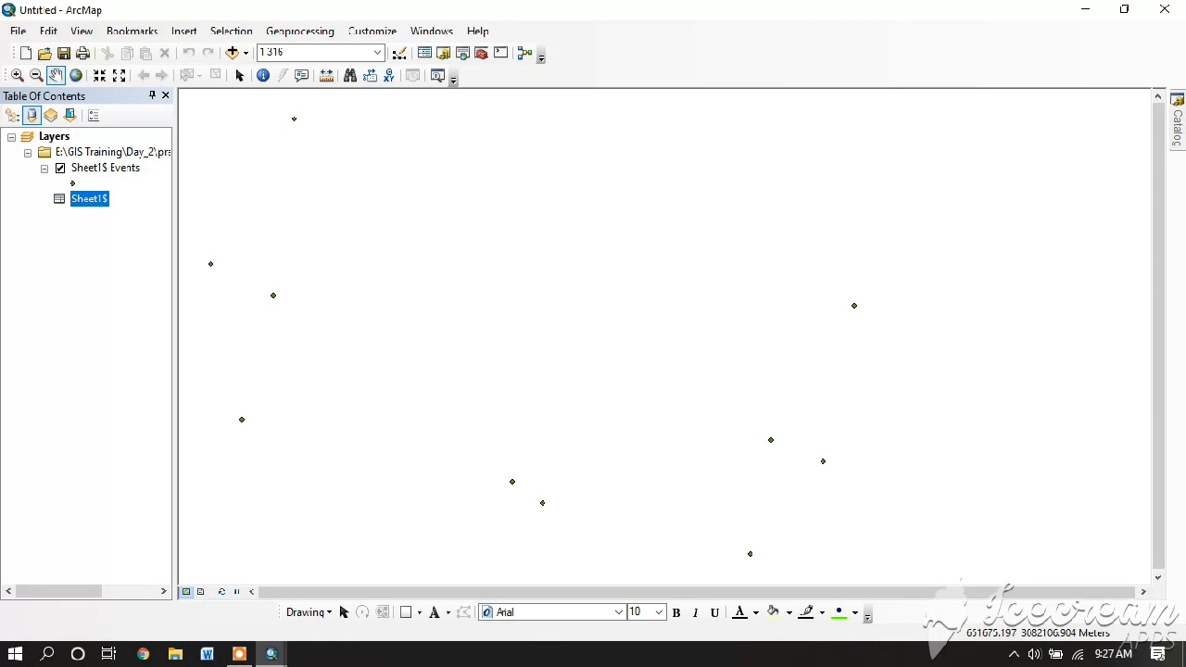
left_click(125, 170)
left_click(125, 171)
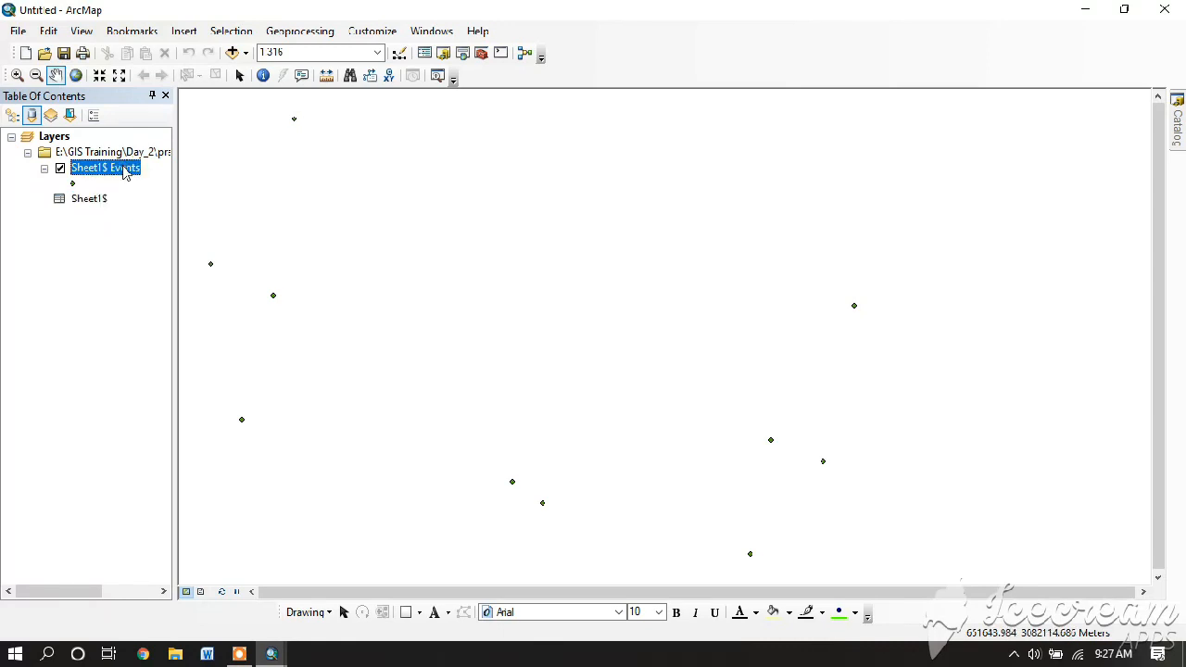
- Open Data > Export Data for Sheet1$ Events and browse for the output shapefile location
right_click(127, 173)
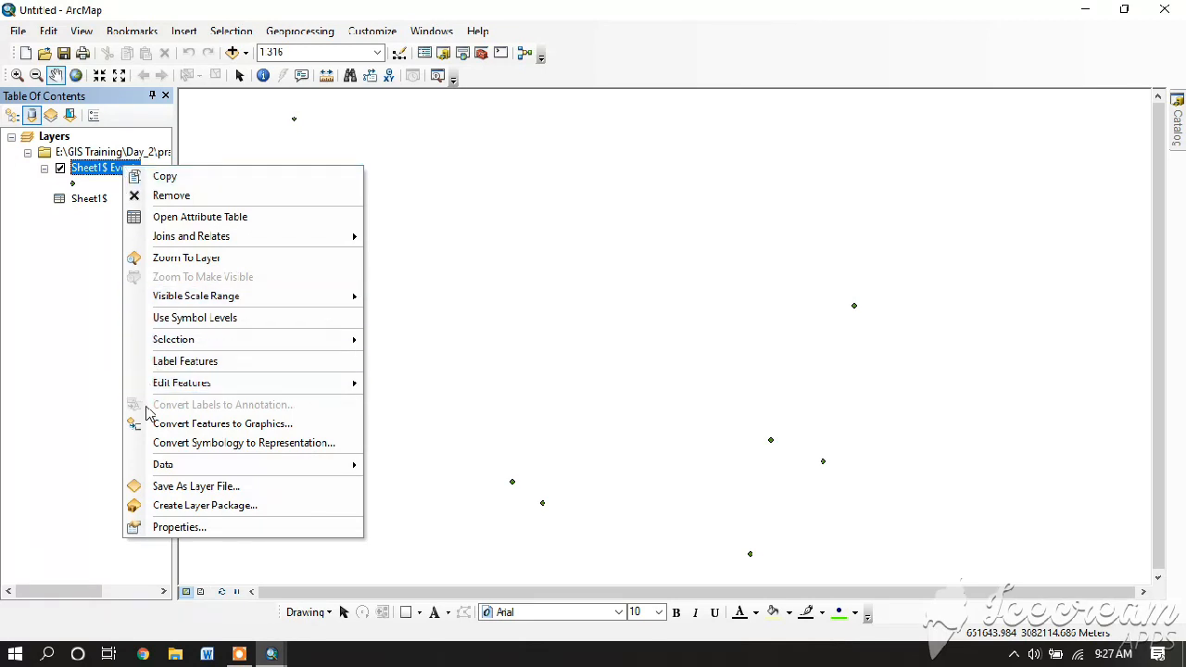
mouse_move(304, 463)
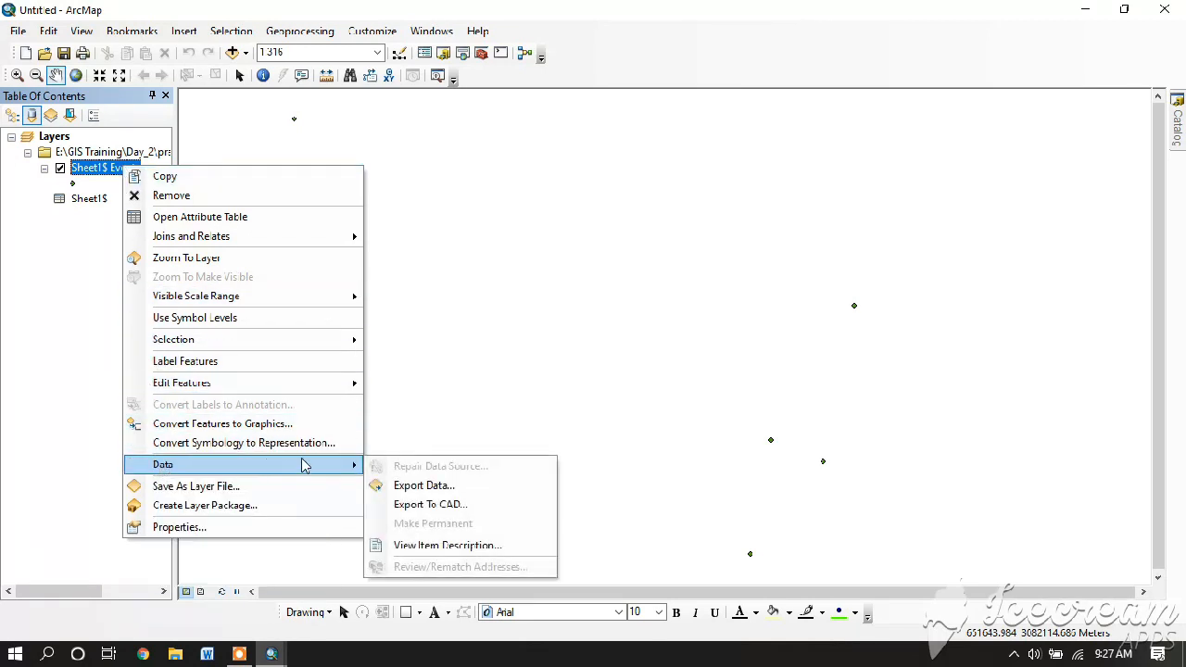
left_click(421, 486)
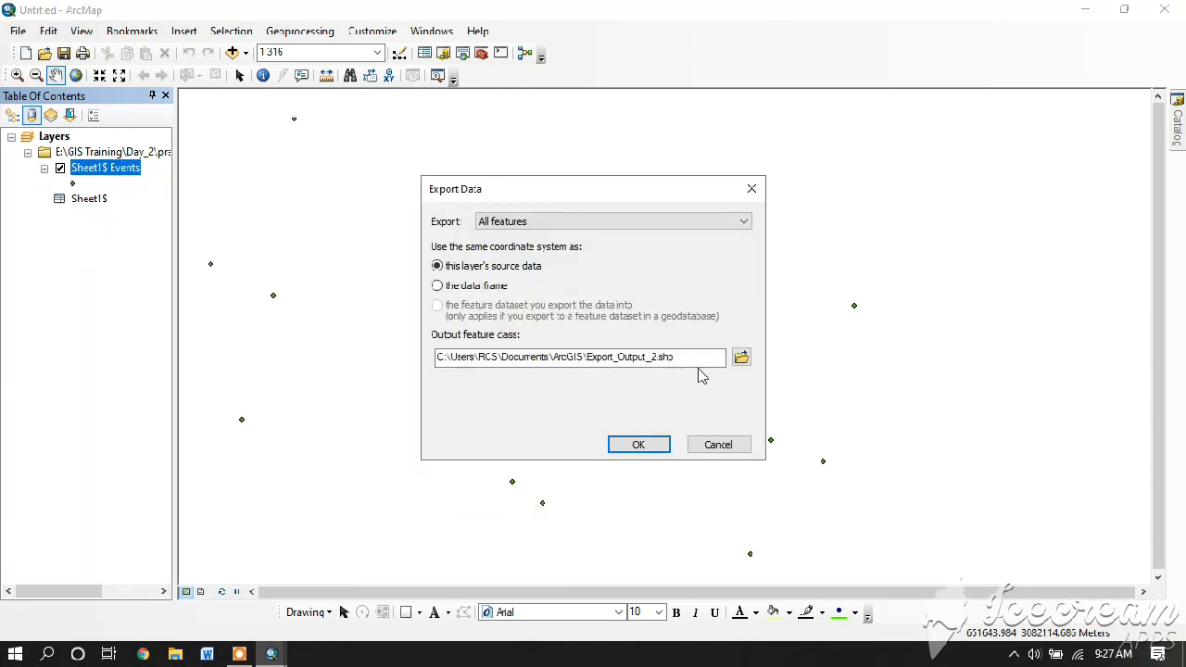
left_click(741, 358)
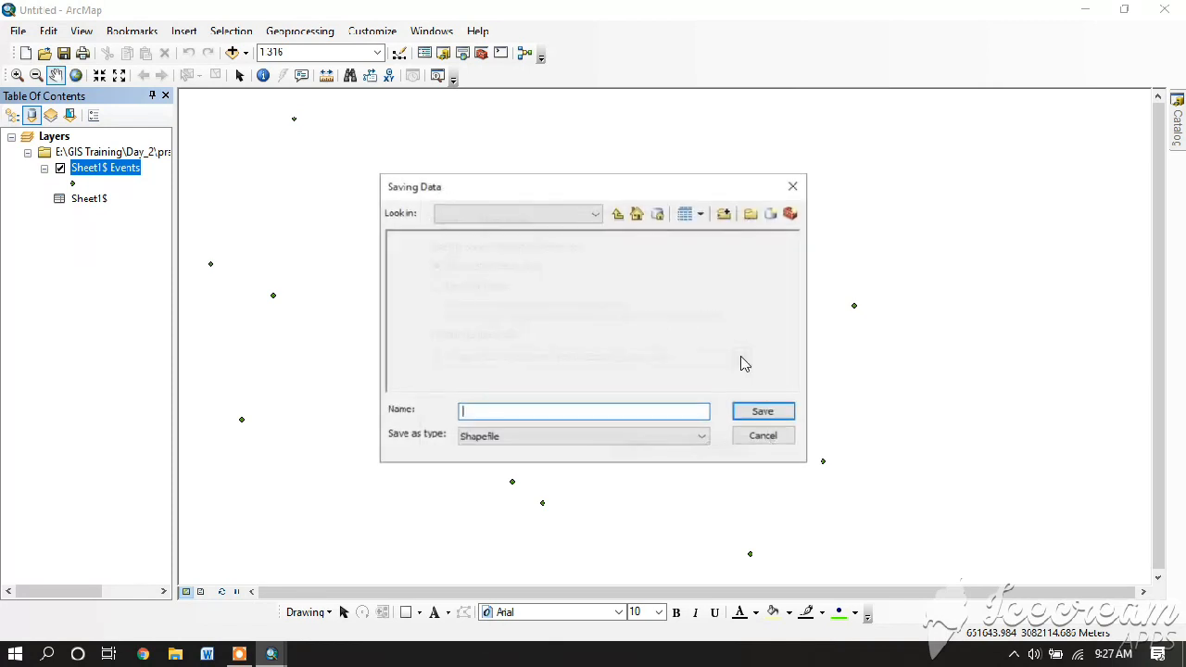
- Connect to Desktop\file\gis practice and export all features as Export_Output_2.shp
left_click(560, 215)
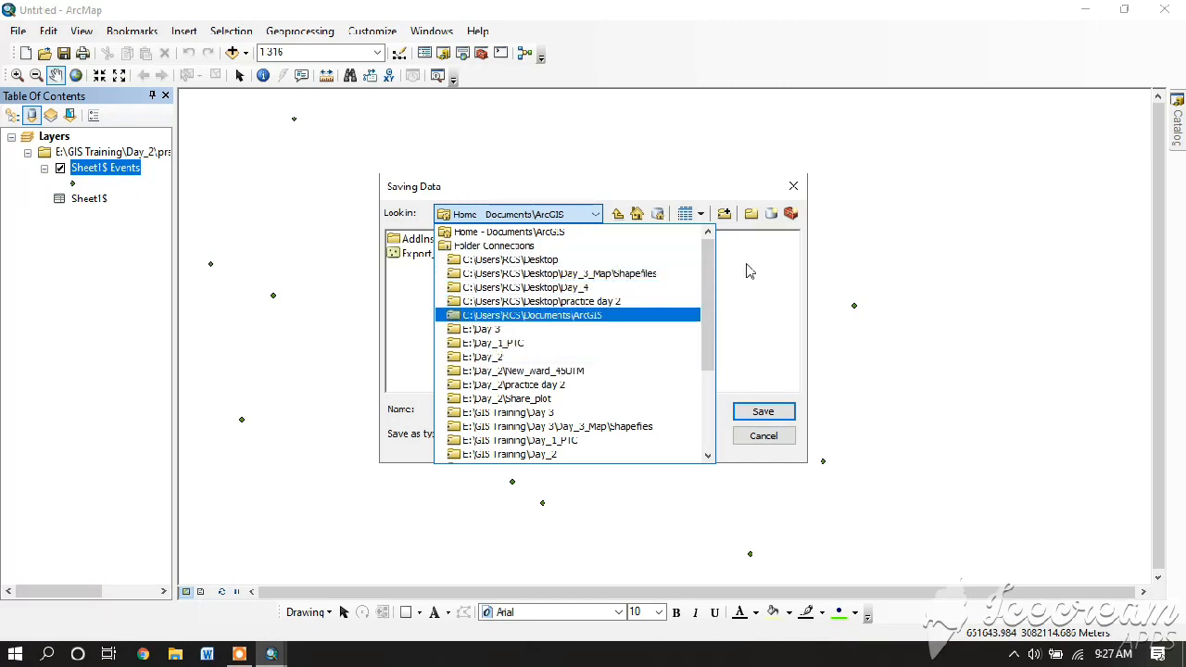
left_click(727, 216)
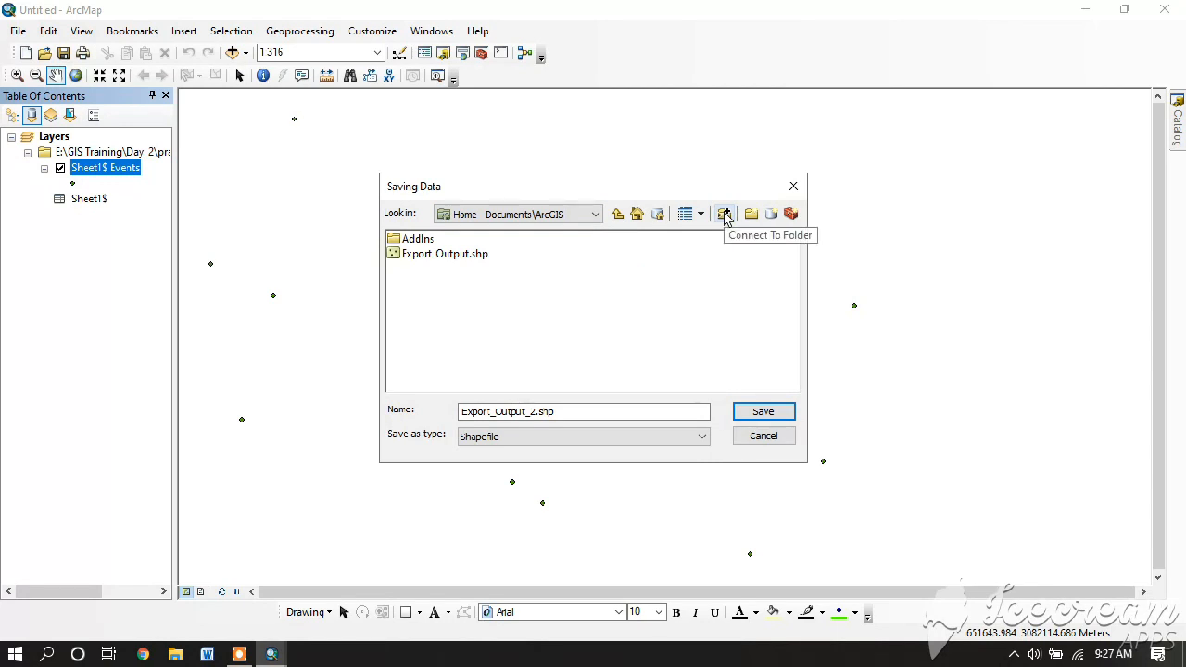
left_click(725, 215)
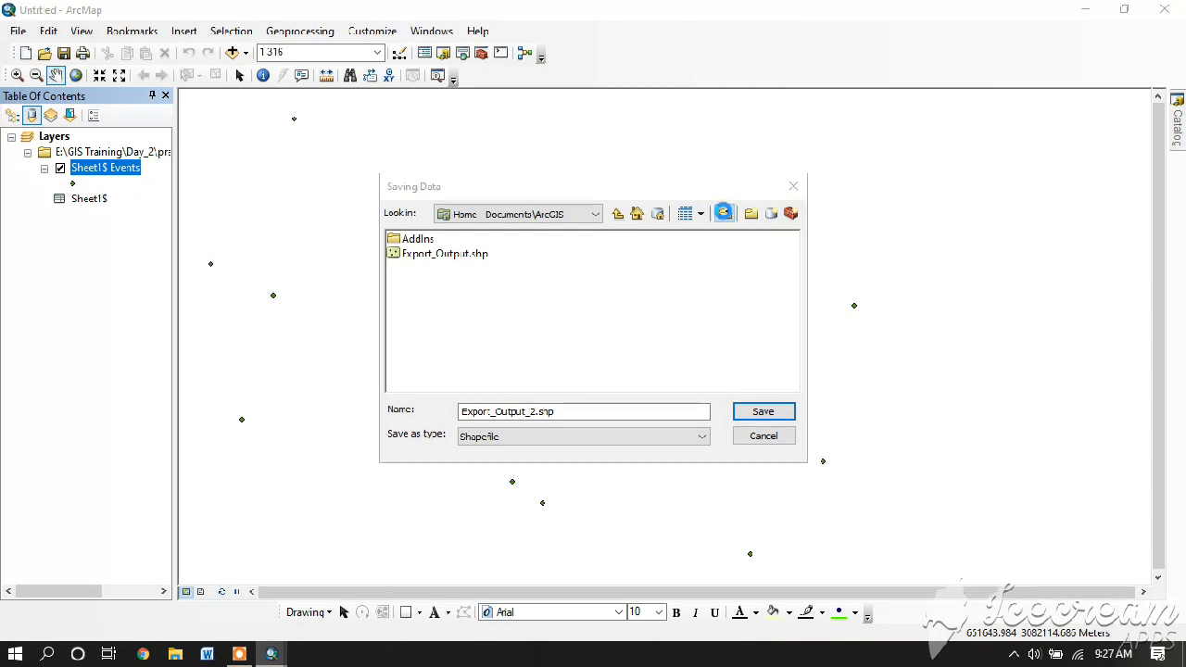
left_click(505, 270)
left_click_drag(702, 334, 716, 375)
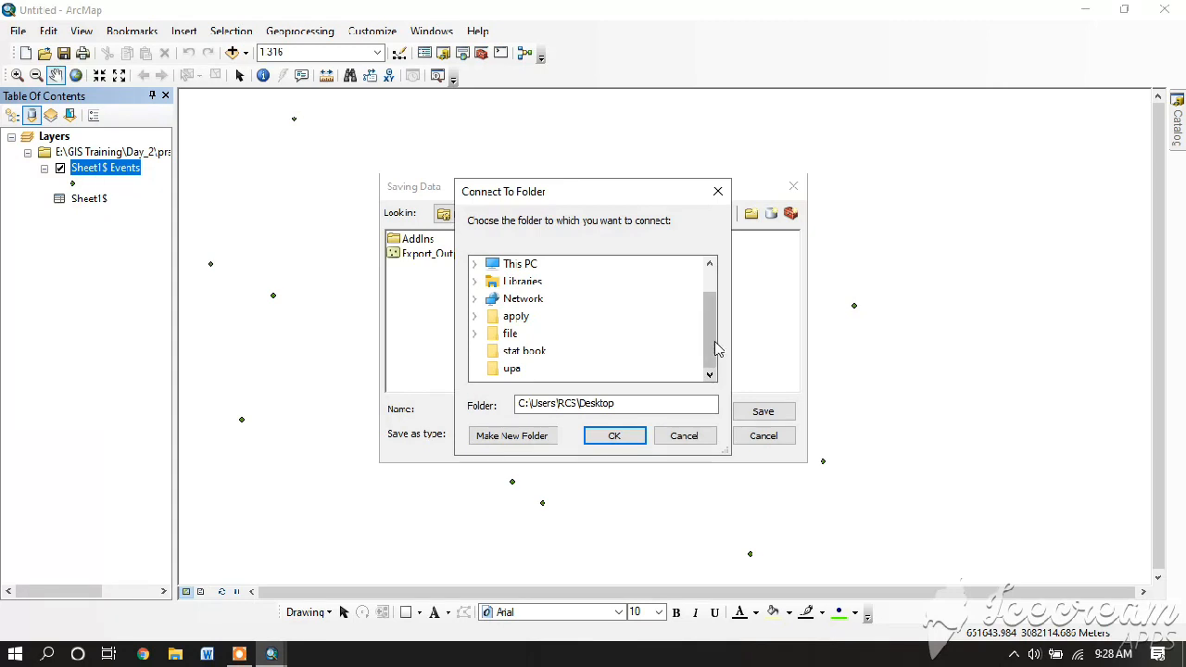
double_click(507, 335)
left_click(539, 336)
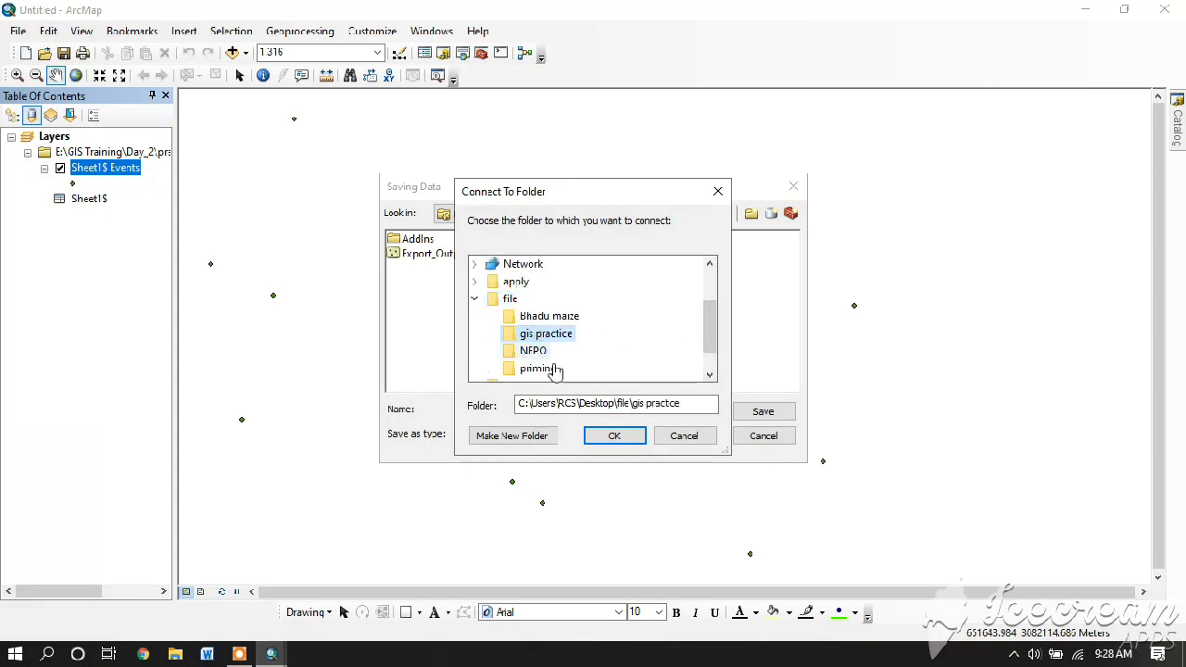
left_click(607, 436)
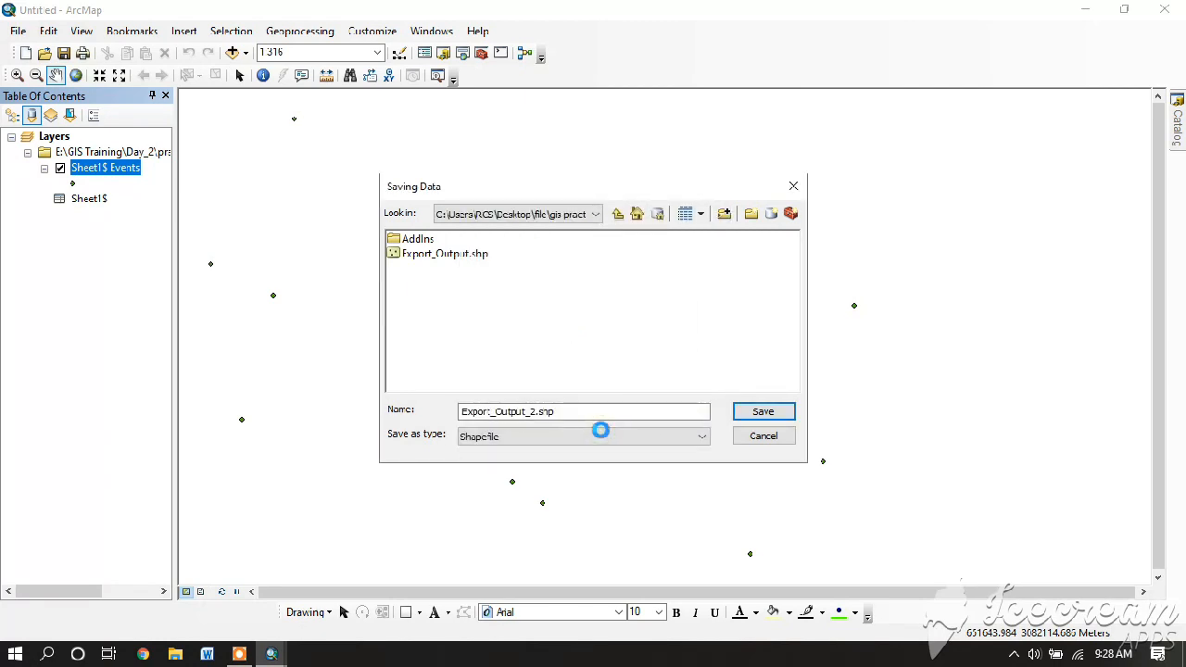
left_click(761, 413)
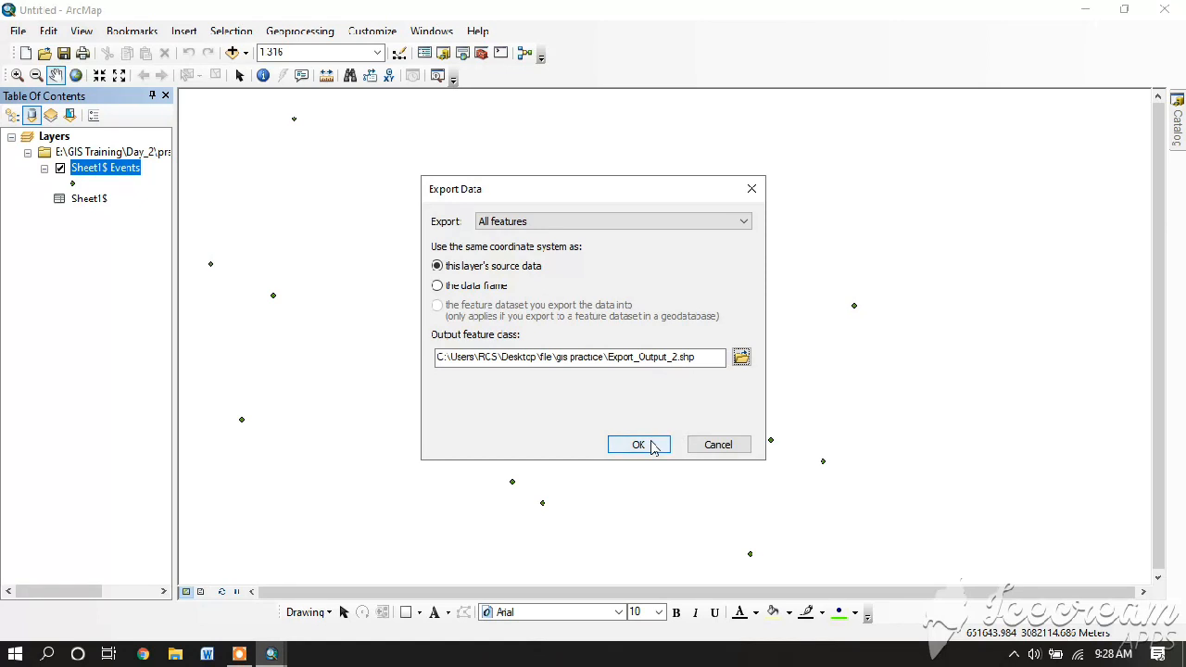
left_click(639, 444)
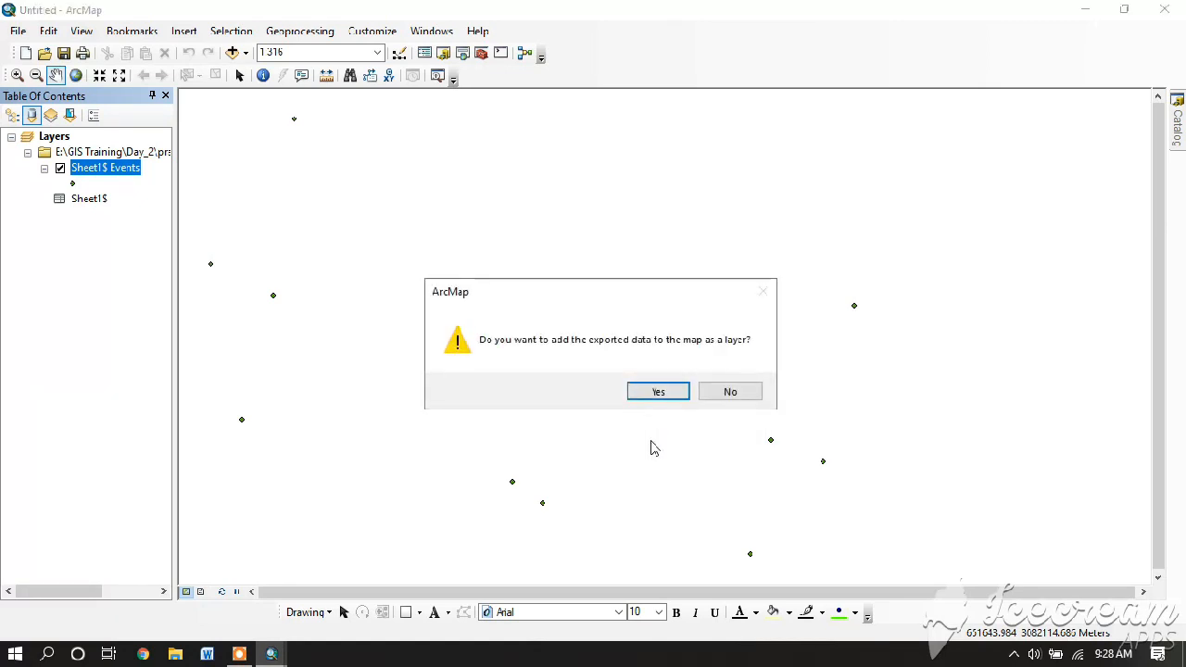
- Add Export_Output_2 to the map, start a new blank map, and launch Google Earth Pro
left_click(648, 393)
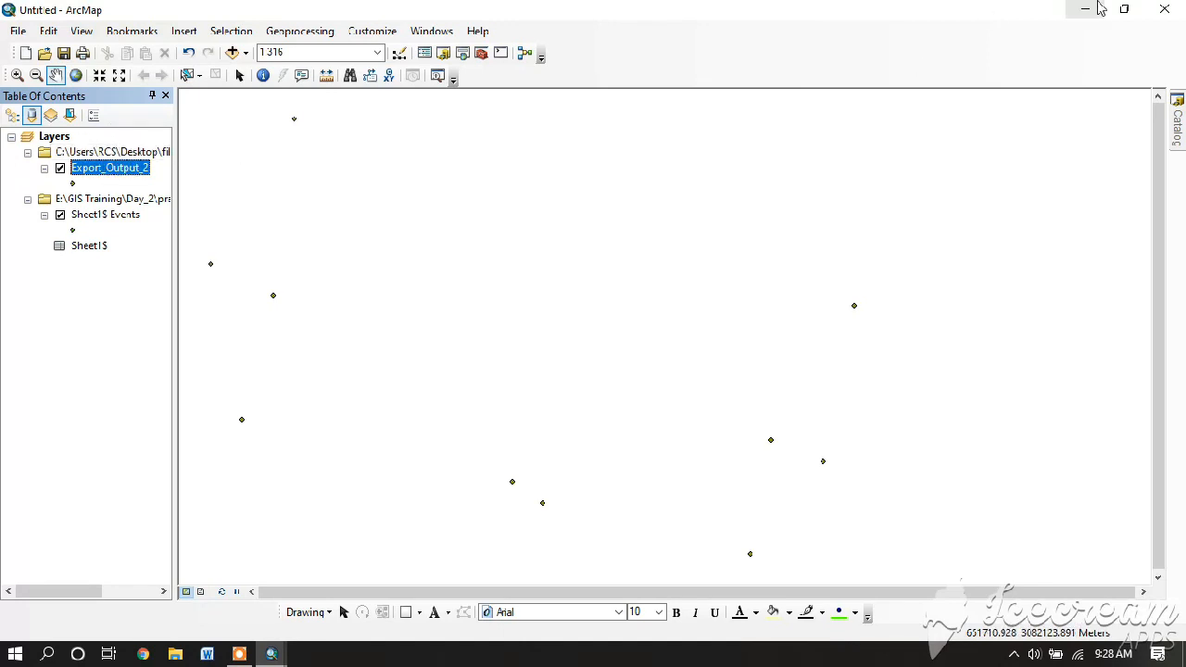
key("ctrl+n")
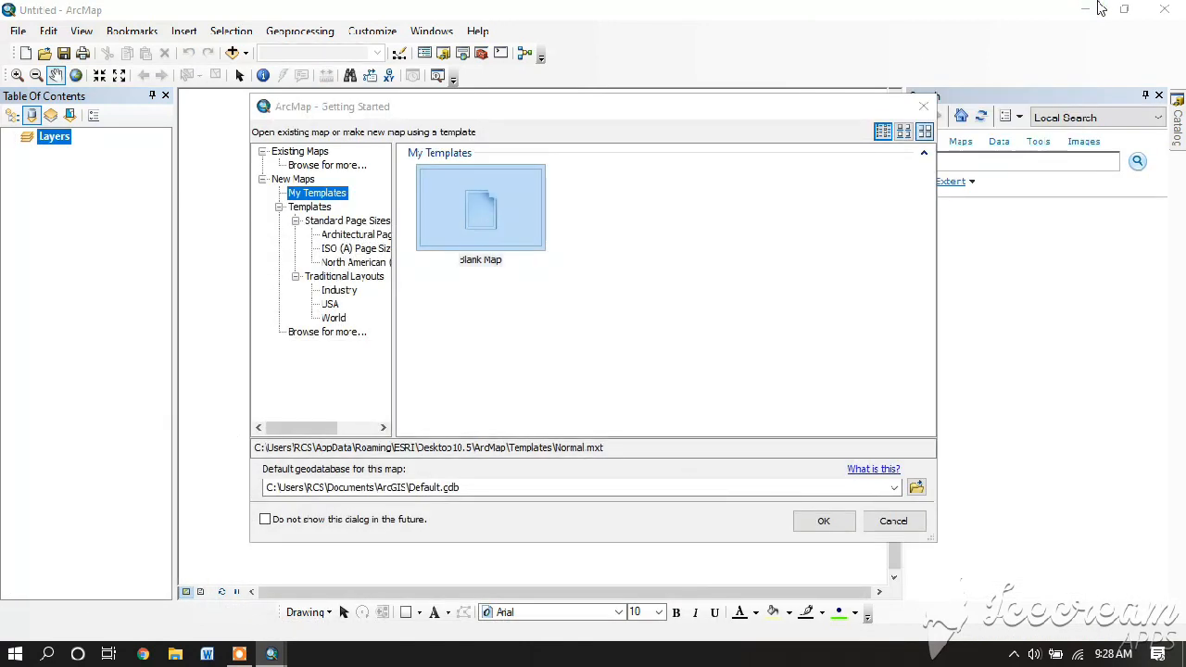
left_click(922, 107)
left_click(1164, 8)
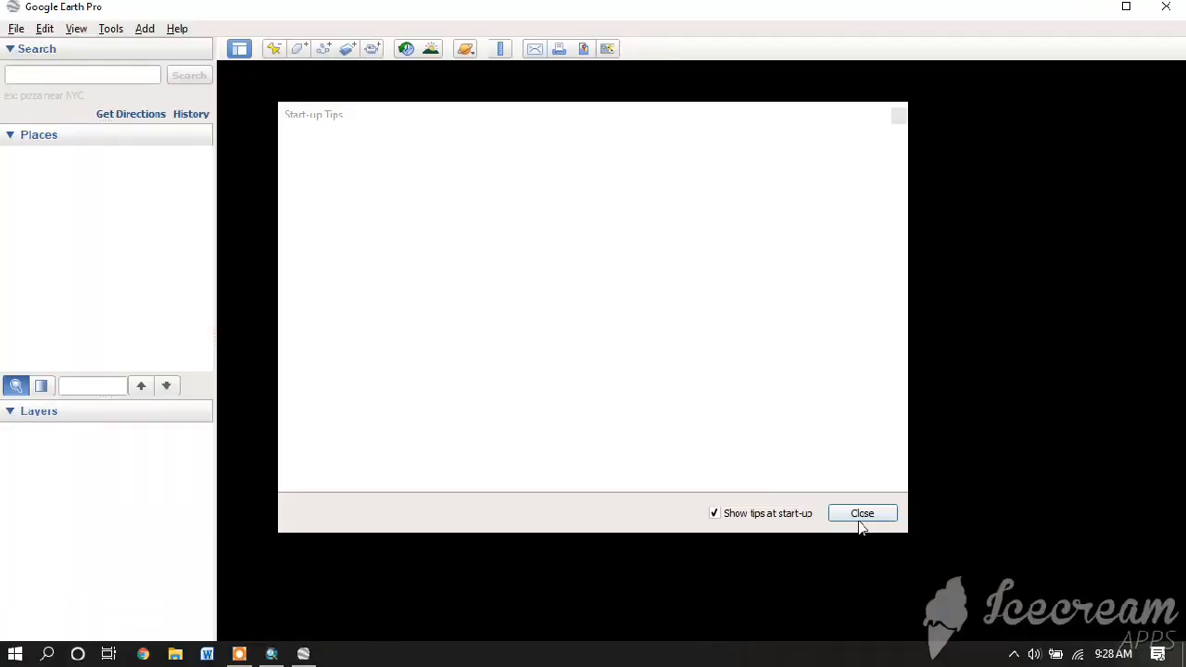
- Open Export_Output_2.shp from Desktop\file\gis practice in Google Earth Pro using All files
left_click(856, 515)
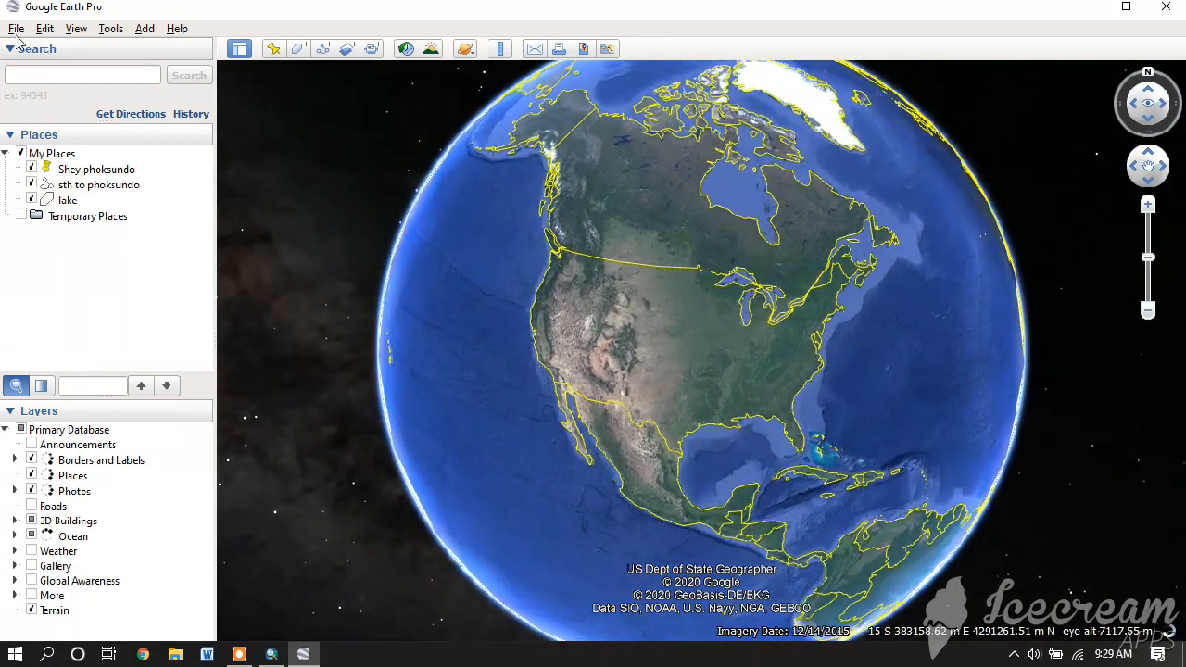
left_click(16, 28)
left_click(31, 44)
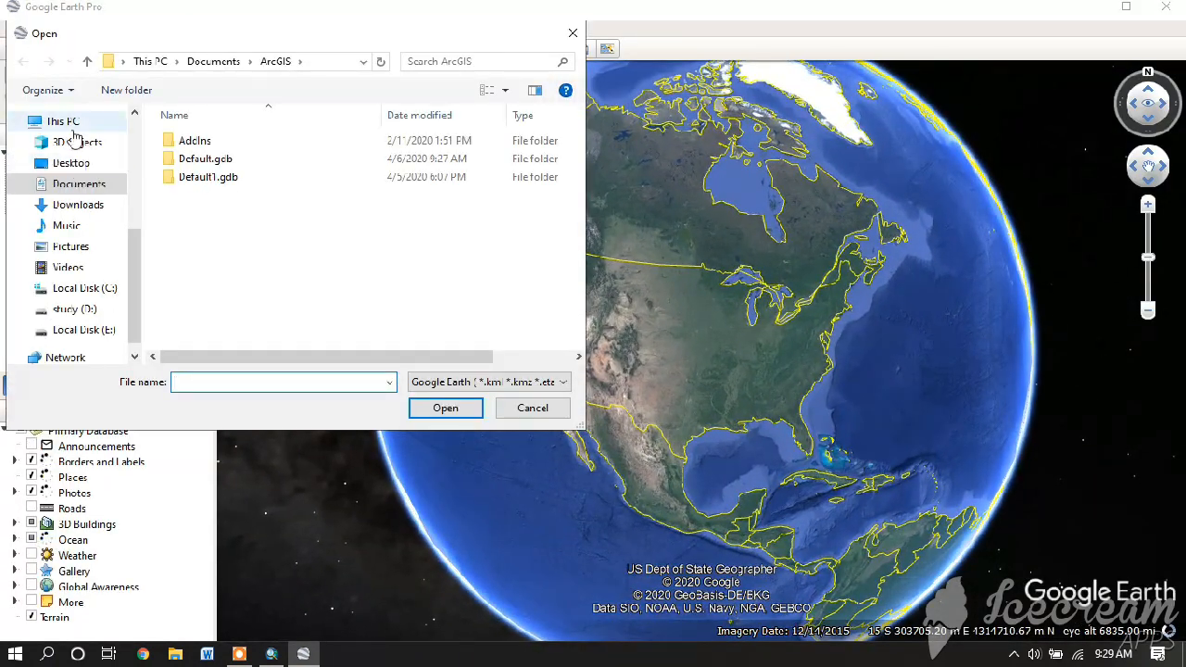
left_click(71, 162)
double_click(190, 159)
double_click(199, 158)
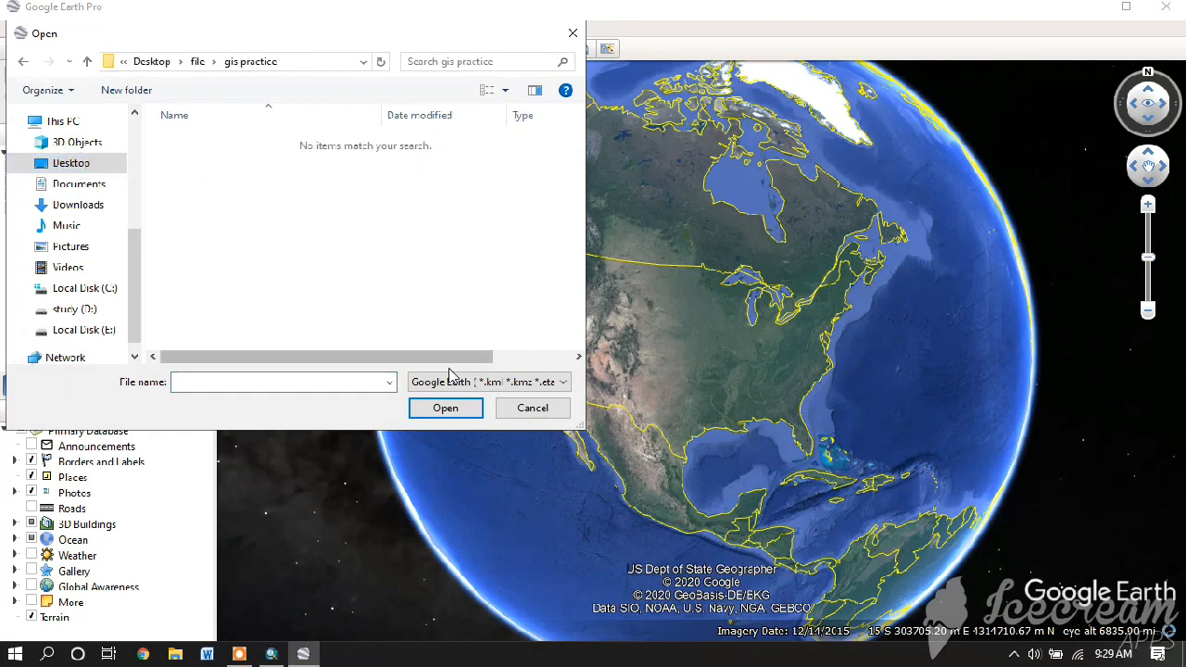
left_click(450, 381)
left_click(518, 441)
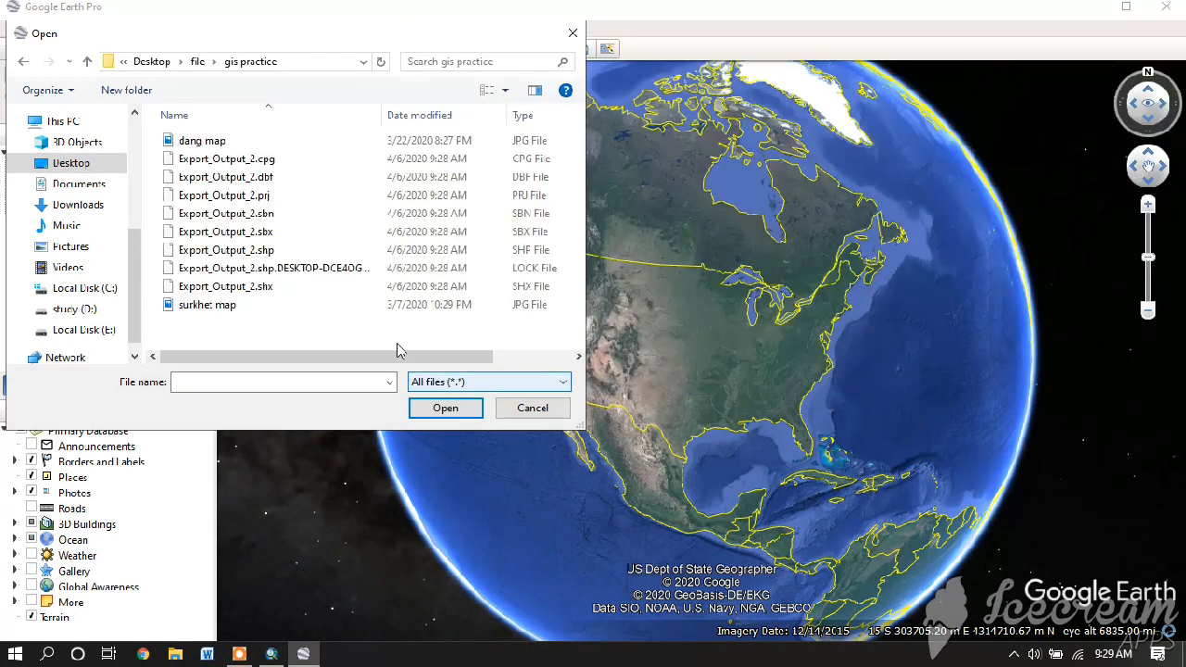
left_click(278, 249)
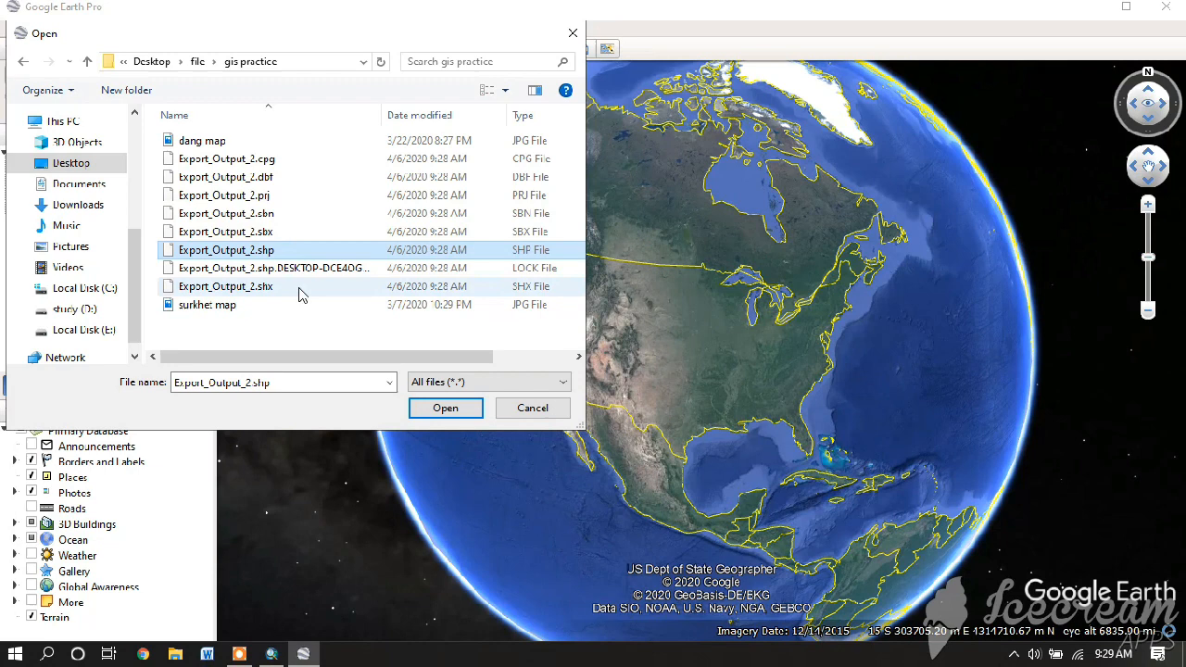
left_click(421, 412)
- Save a default Export_Output_2 style template, then close Google Earth Pro discarding temporary places
left_click(661, 349)
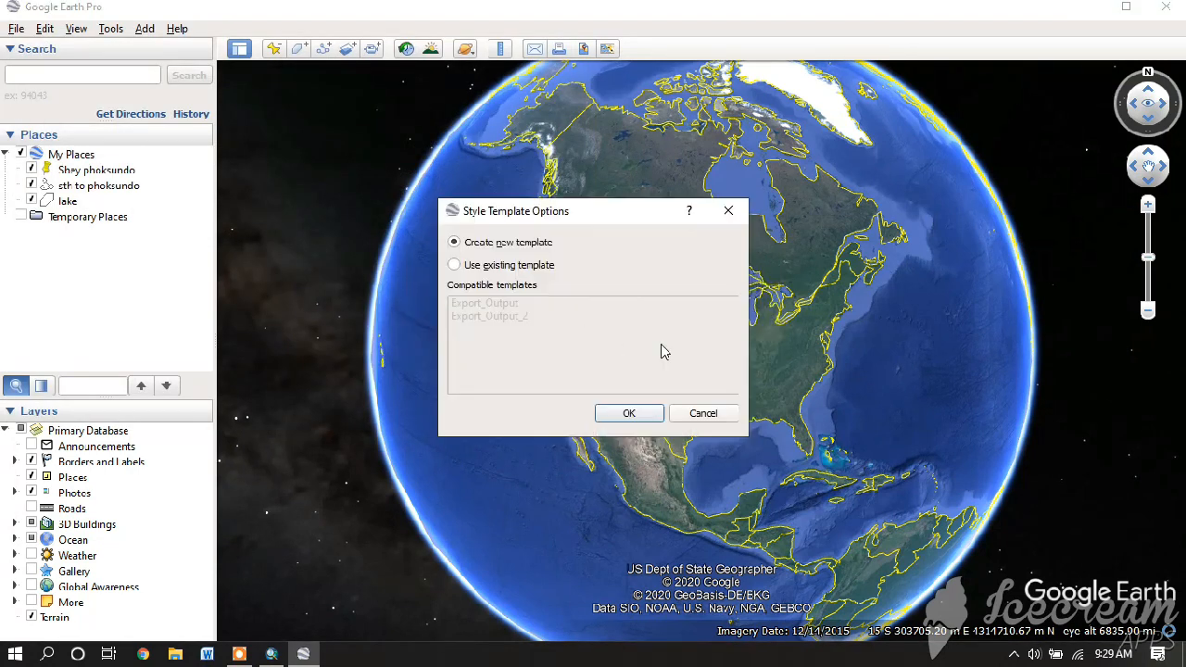
left_click(636, 416)
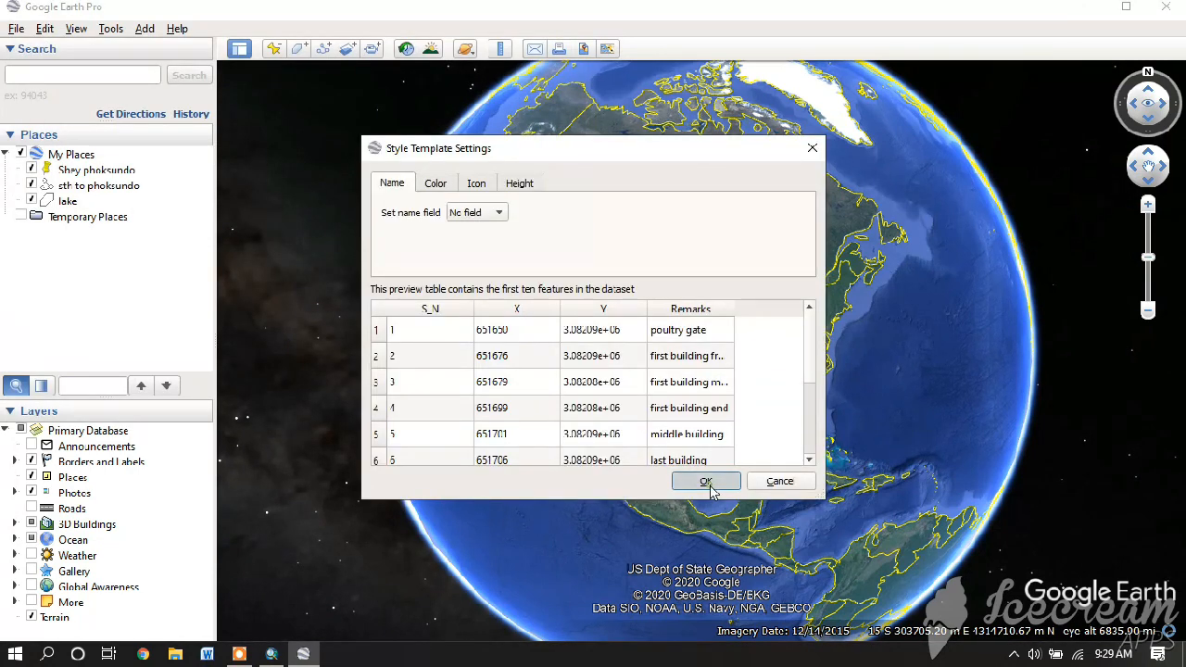
left_click(708, 482)
left_click(448, 408)
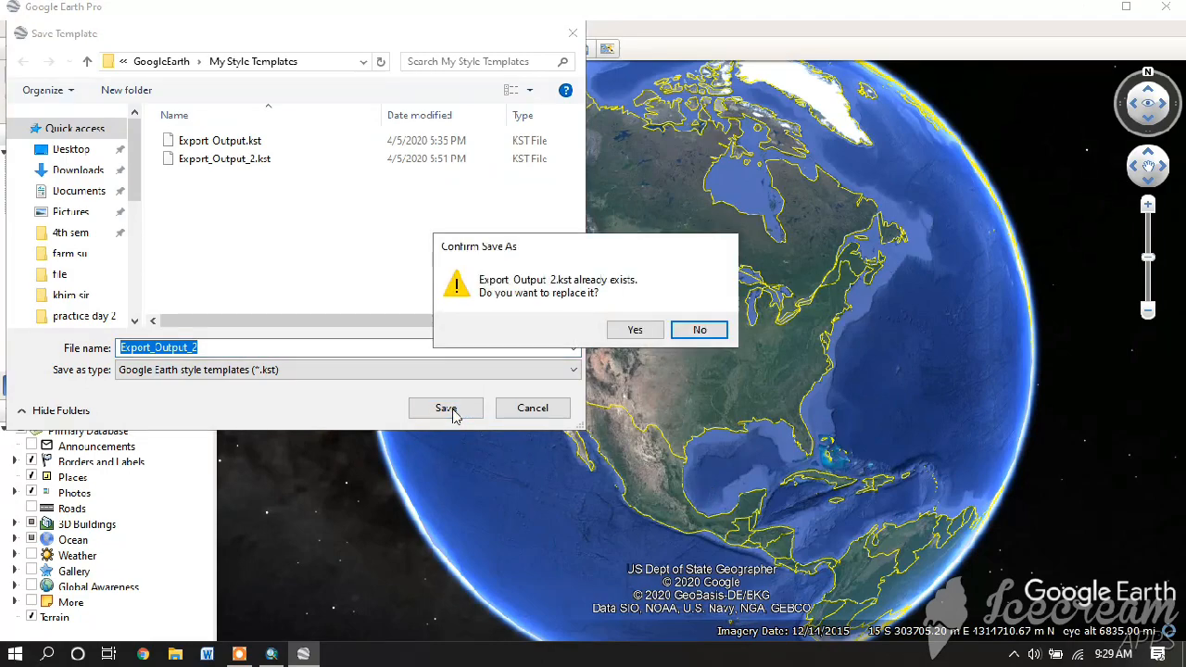
left_click(636, 331)
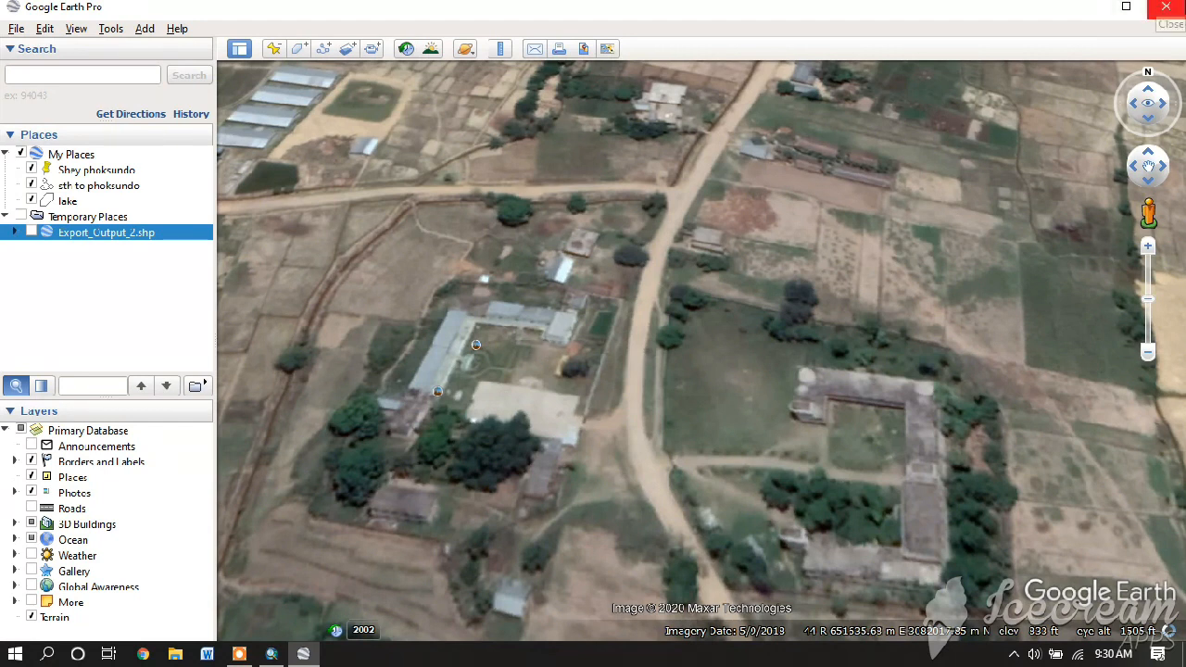
left_click(1165, 7)
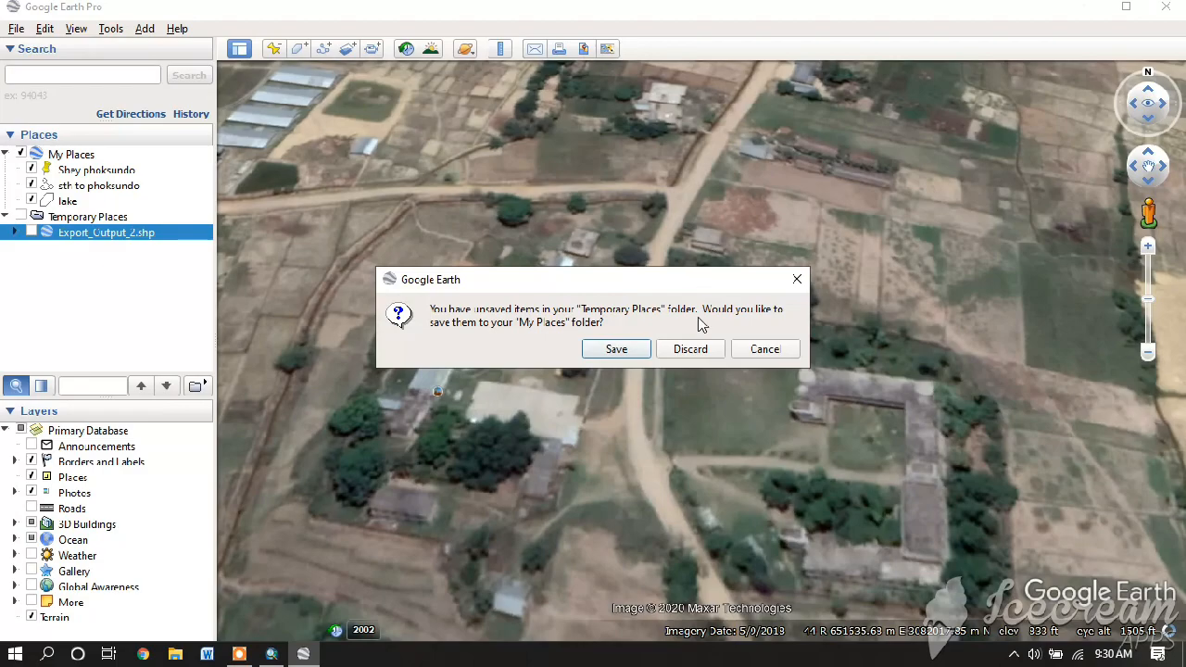
left_click(690, 349)
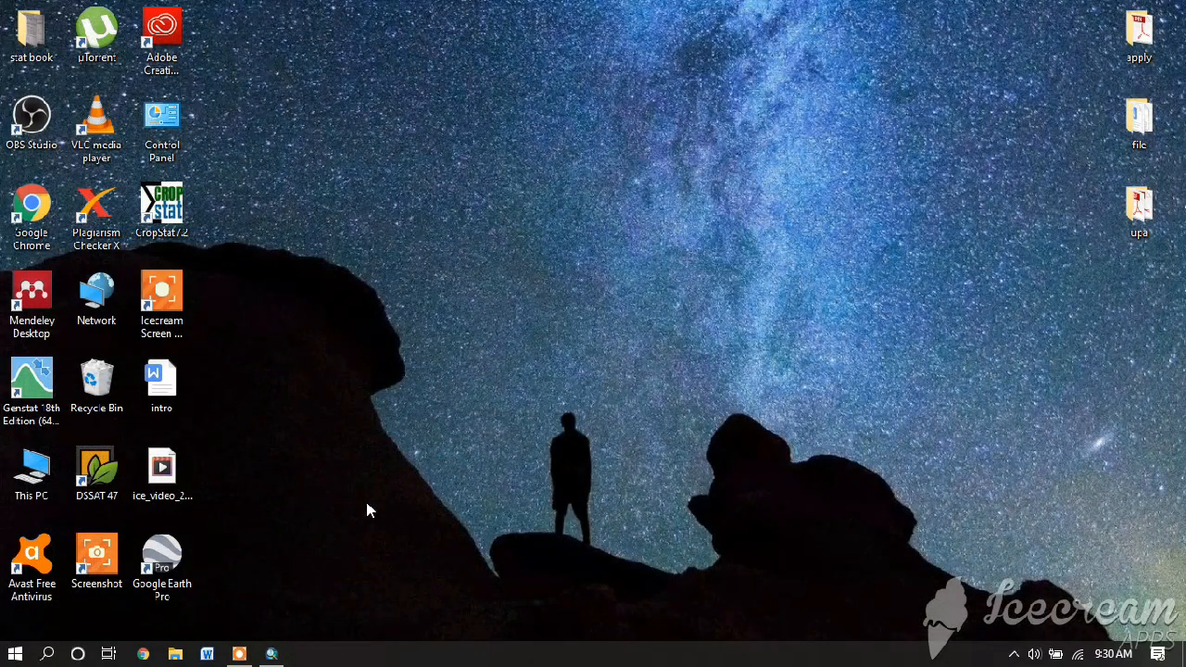
- Back in ArcMap, search 'point to line' and open the Points To Line (Data Management) tool
left_click(272, 654)
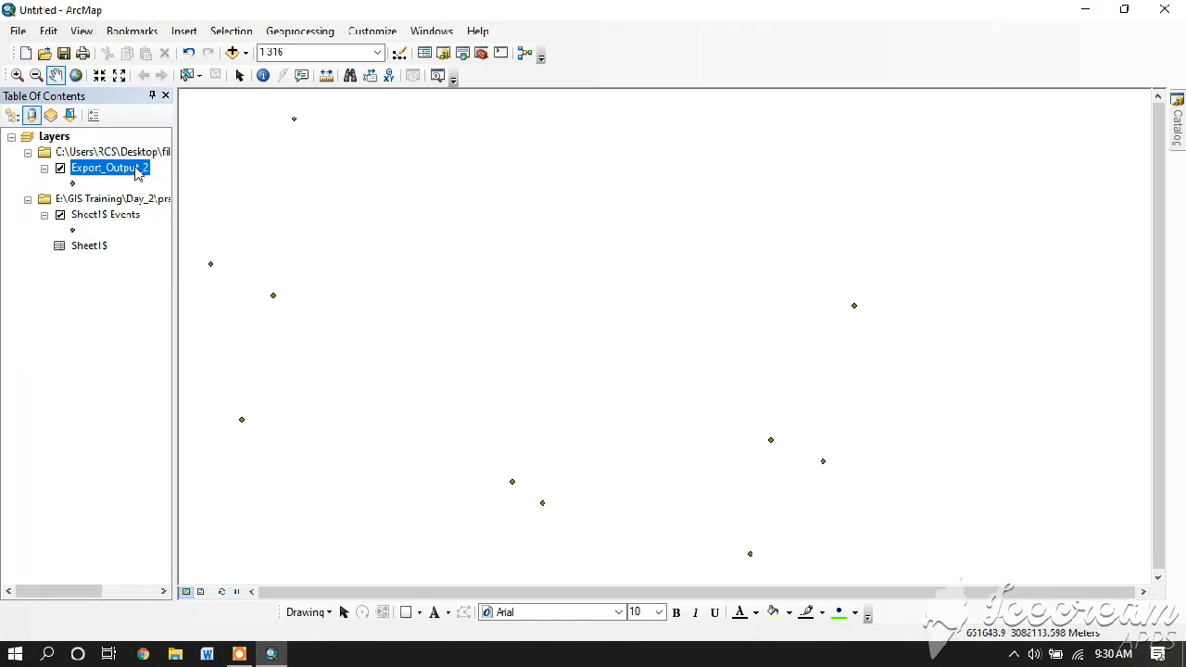
left_click(462, 55)
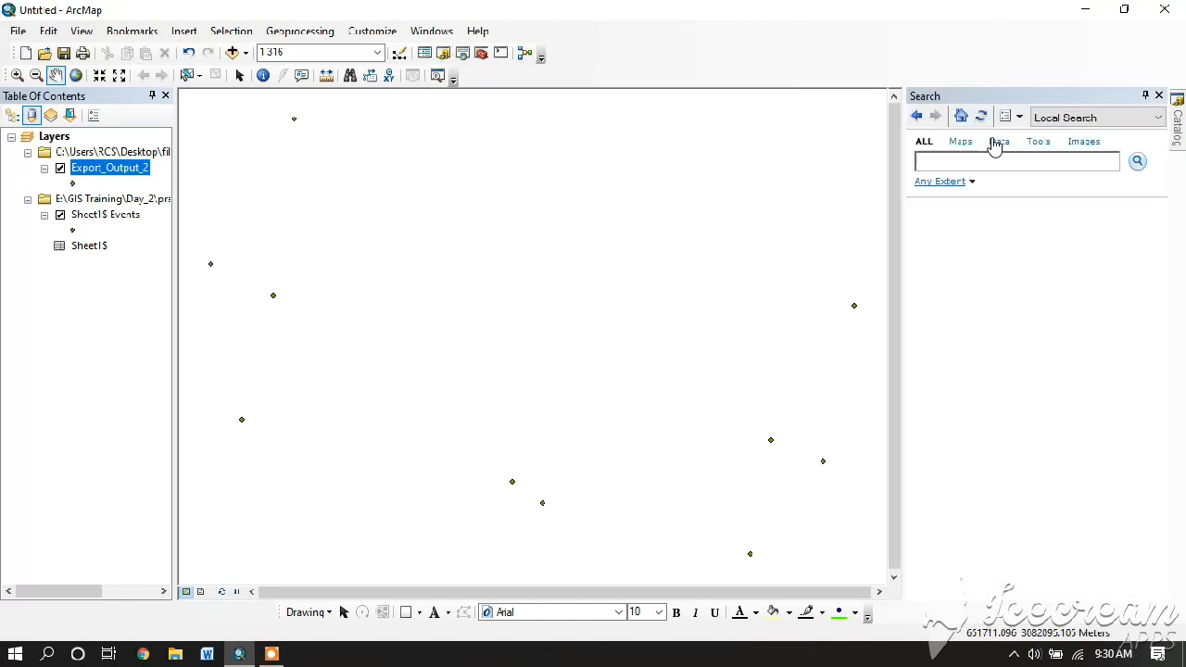
type("point to line")
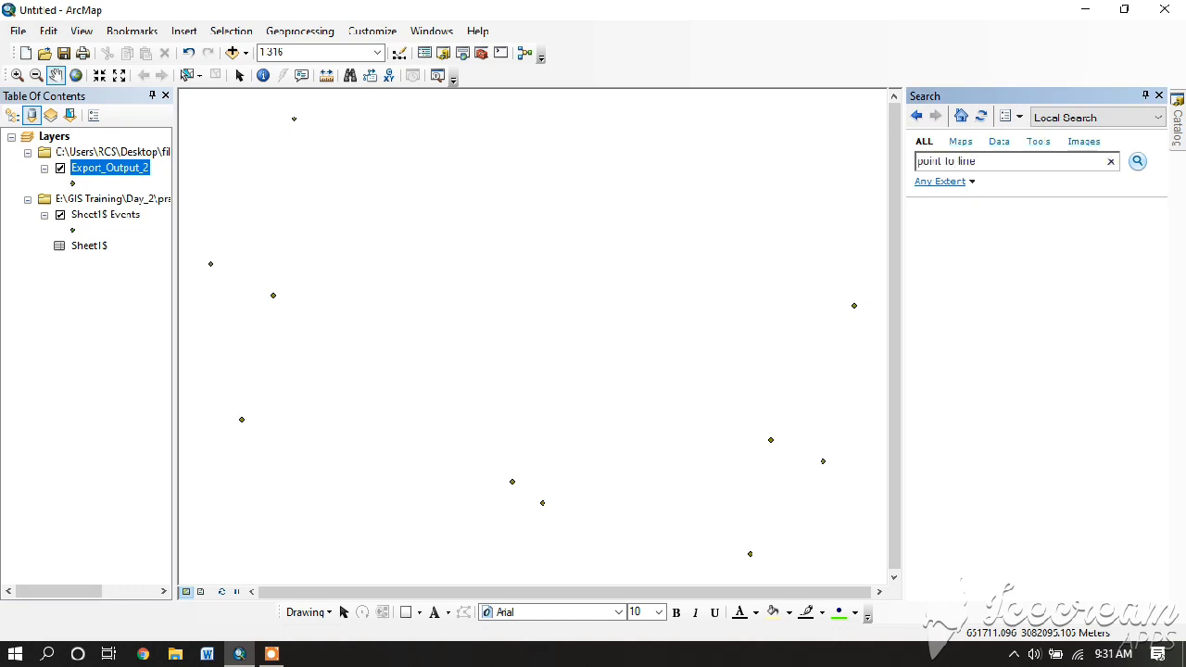
key("Return")
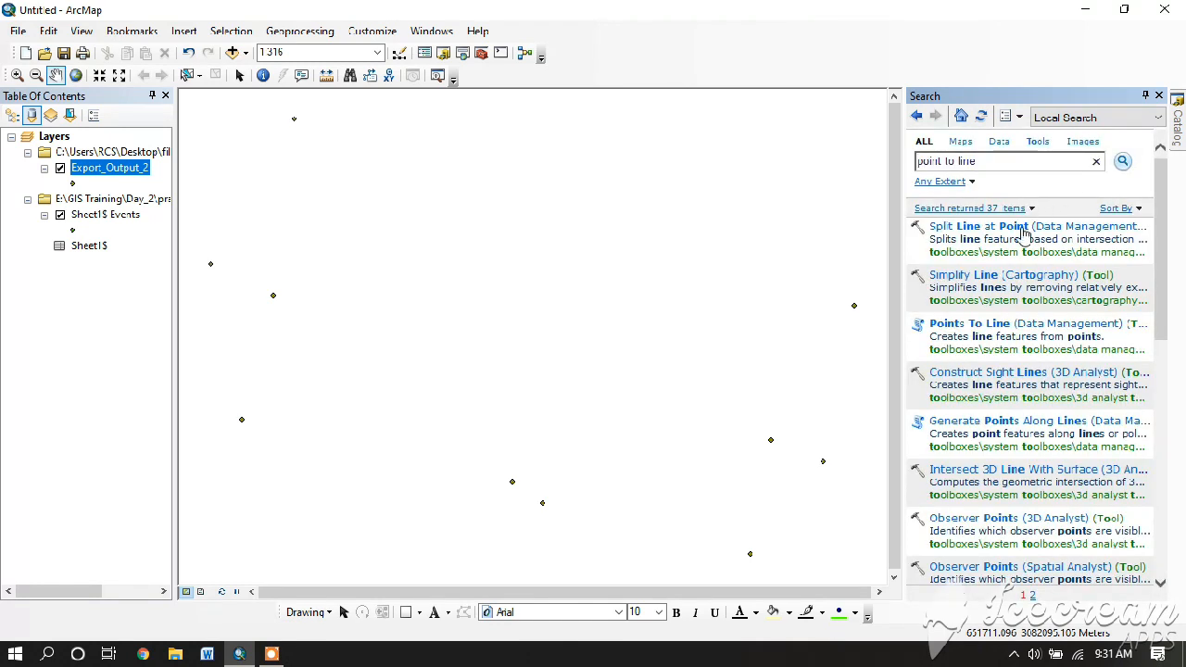
left_click(1000, 323)
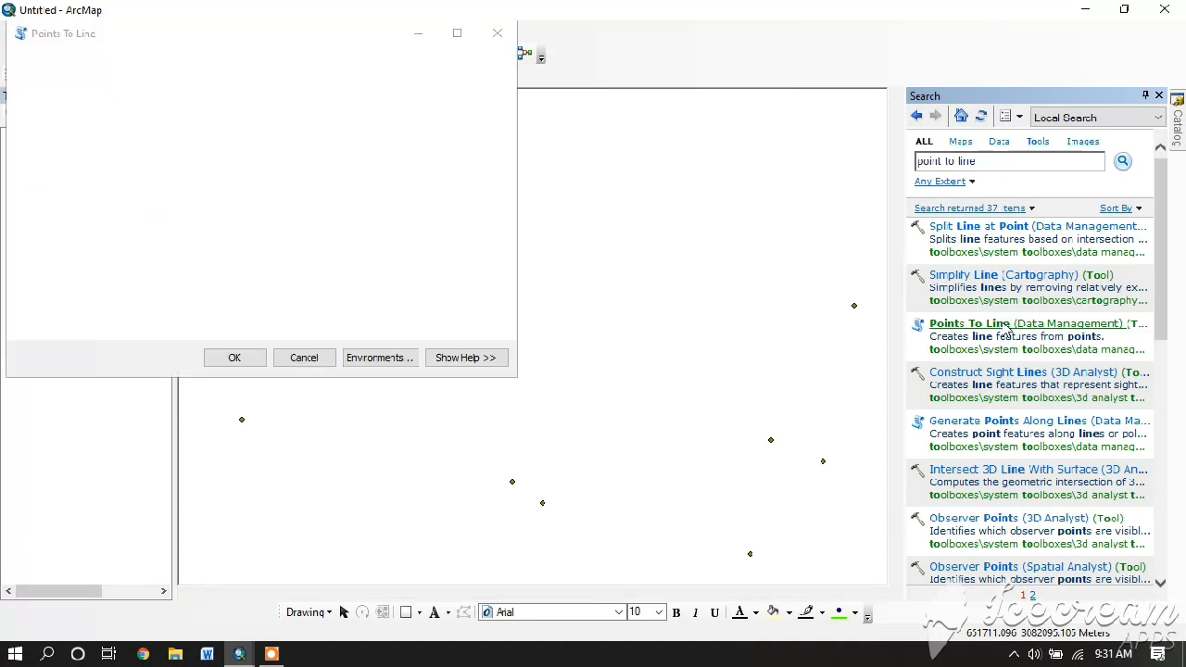
- Choose Export_Output_2 as the Points To Line input features
left_click(450, 85)
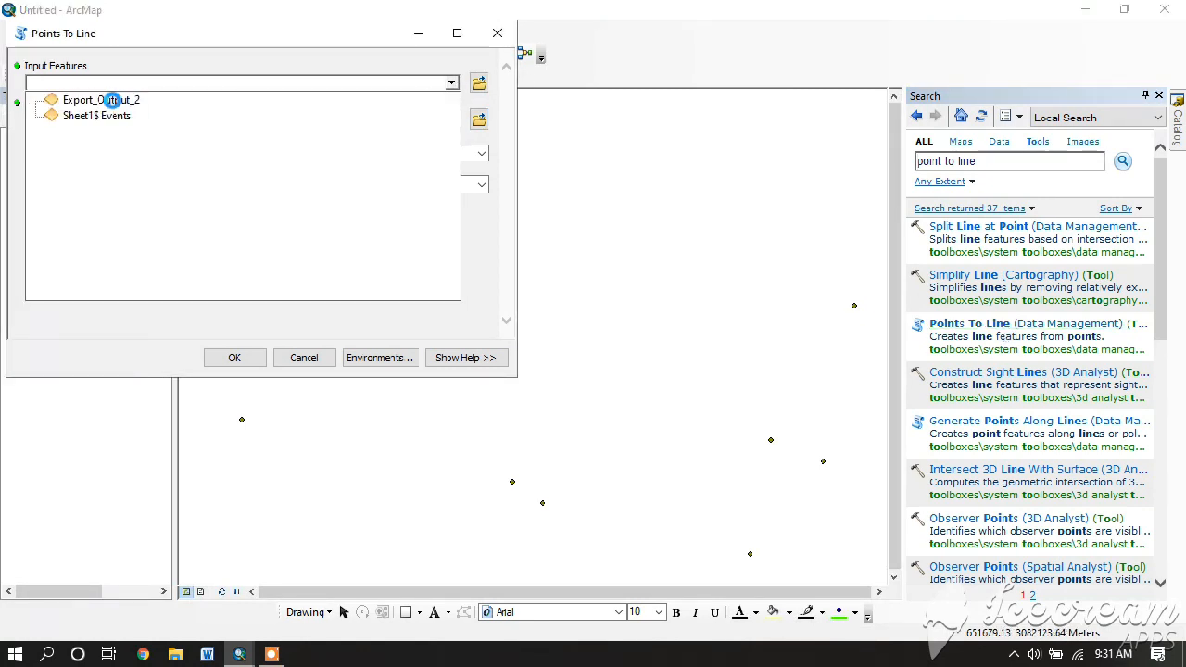
left_click(111, 100)
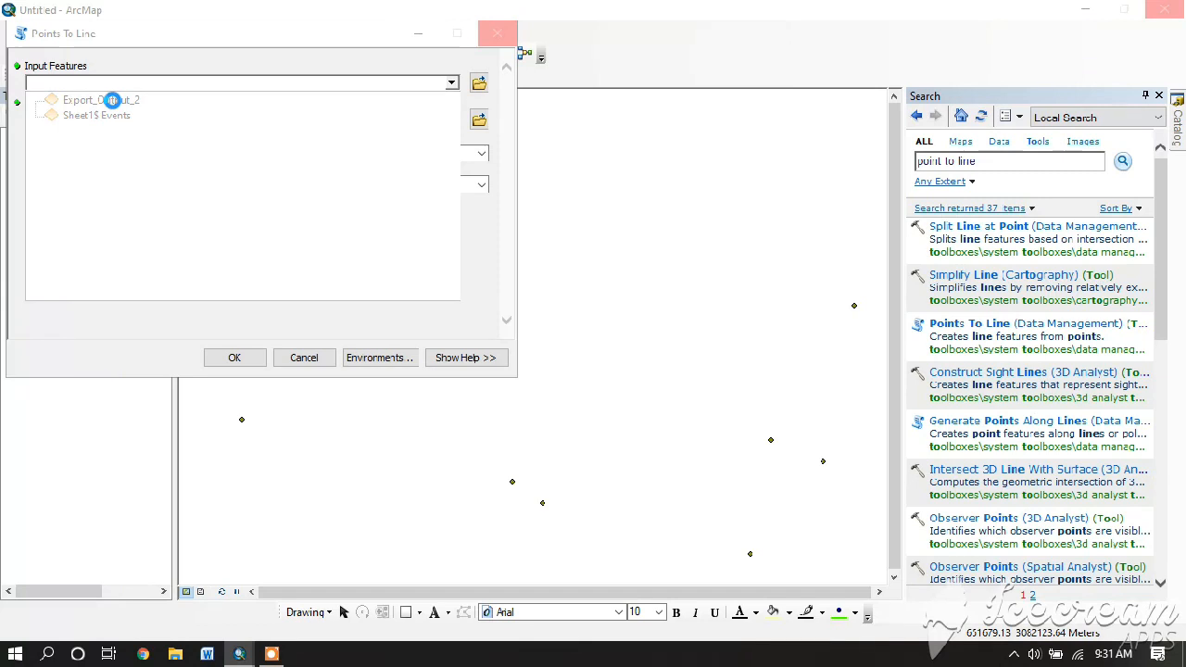
left_click(201, 258)
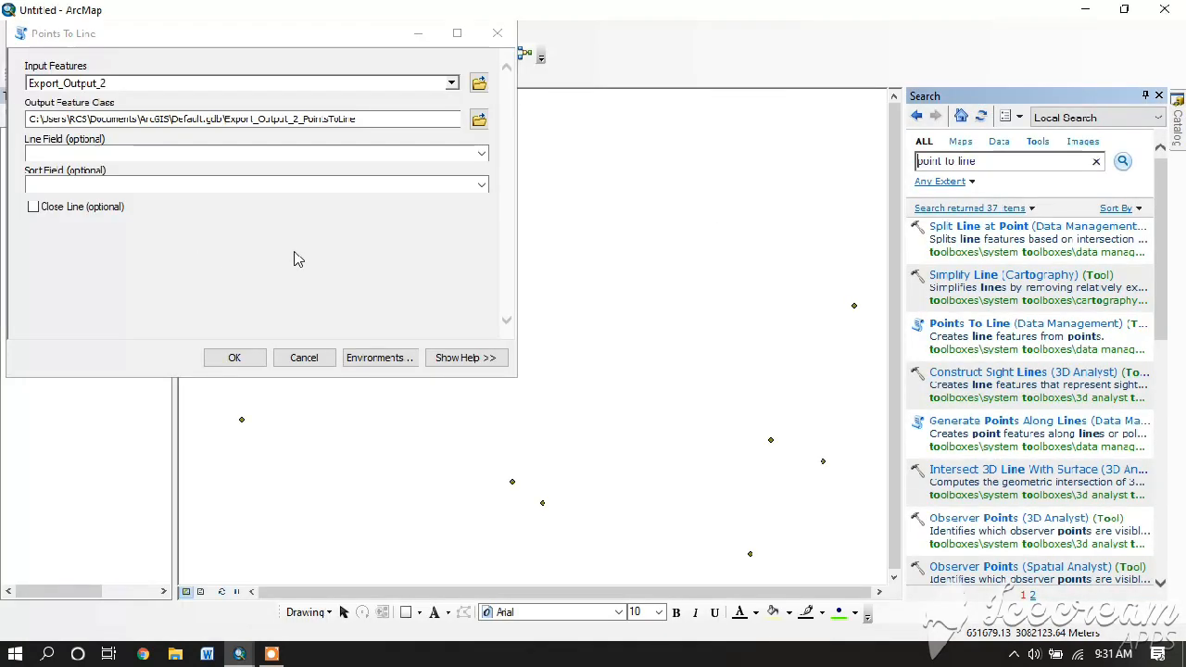
- Save the output line as point_to_line in the gis practice folder
left_click(477, 121)
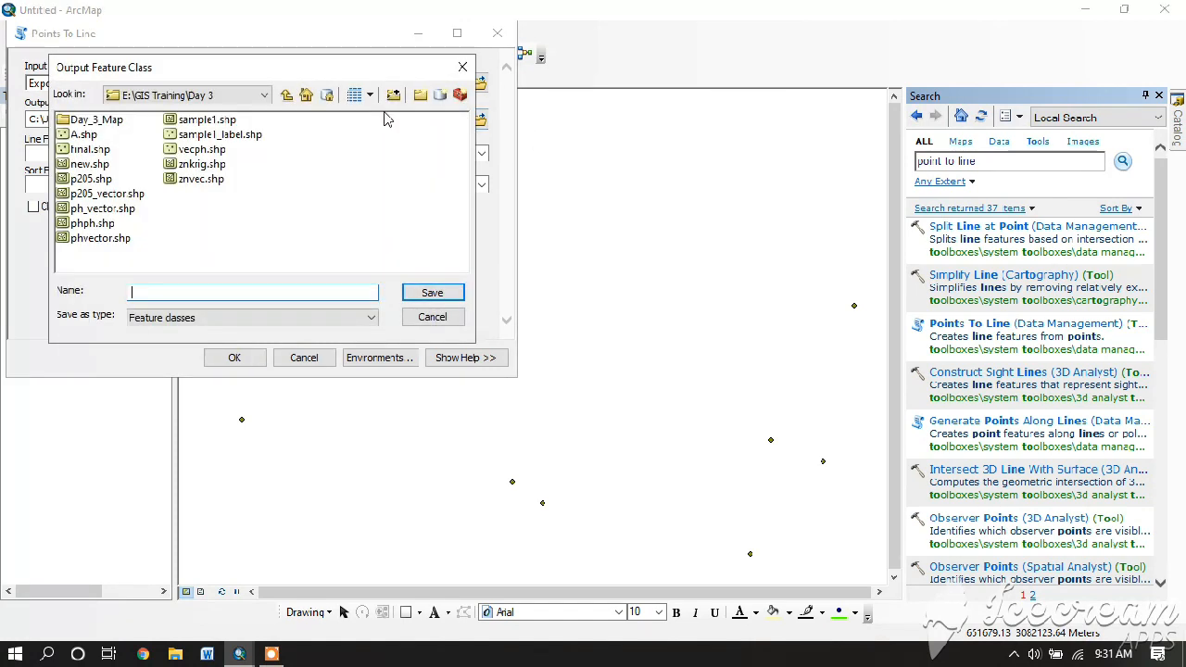
left_click(234, 96)
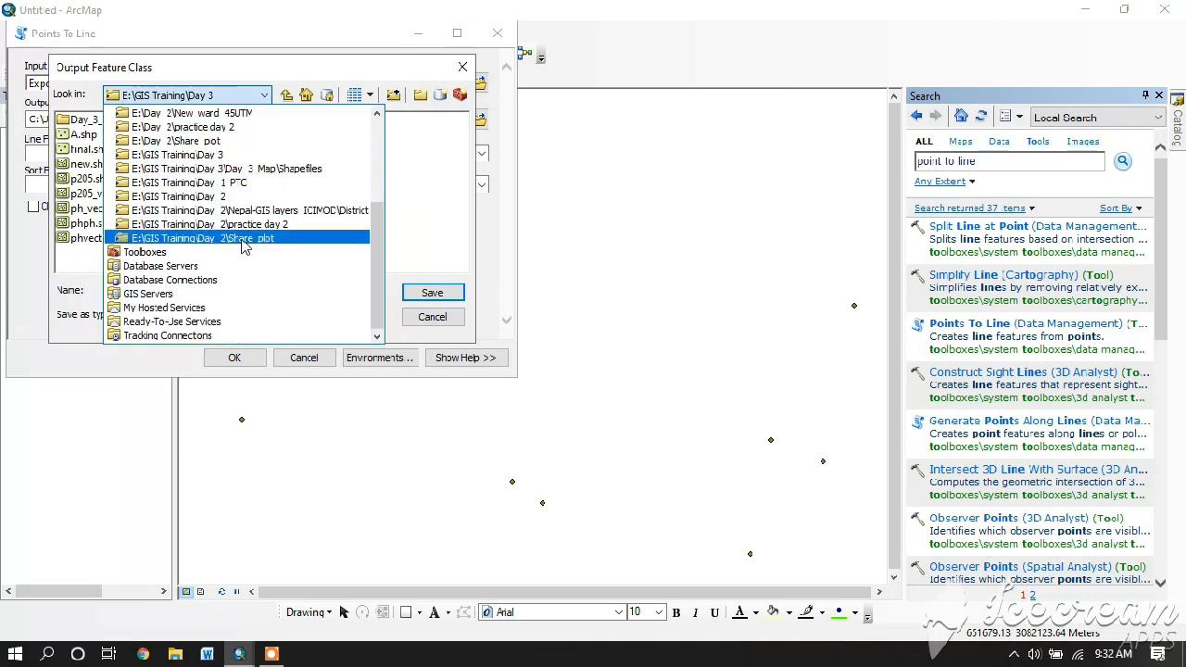
left_click_drag(377, 243, 377, 156)
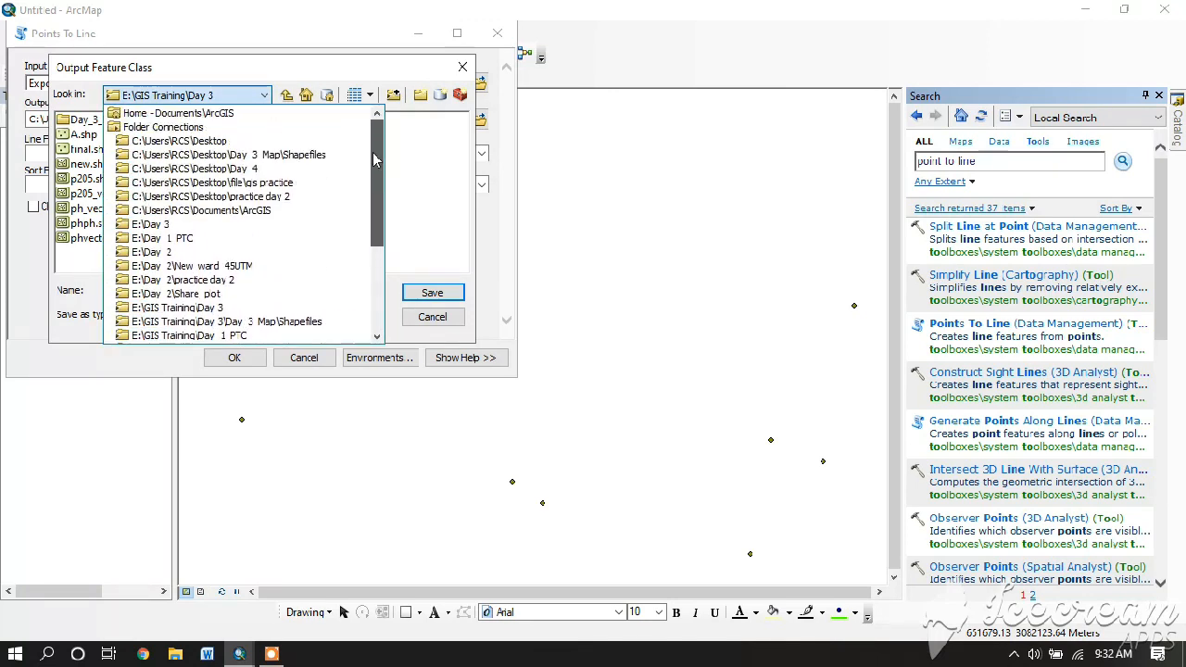
left_click(218, 182)
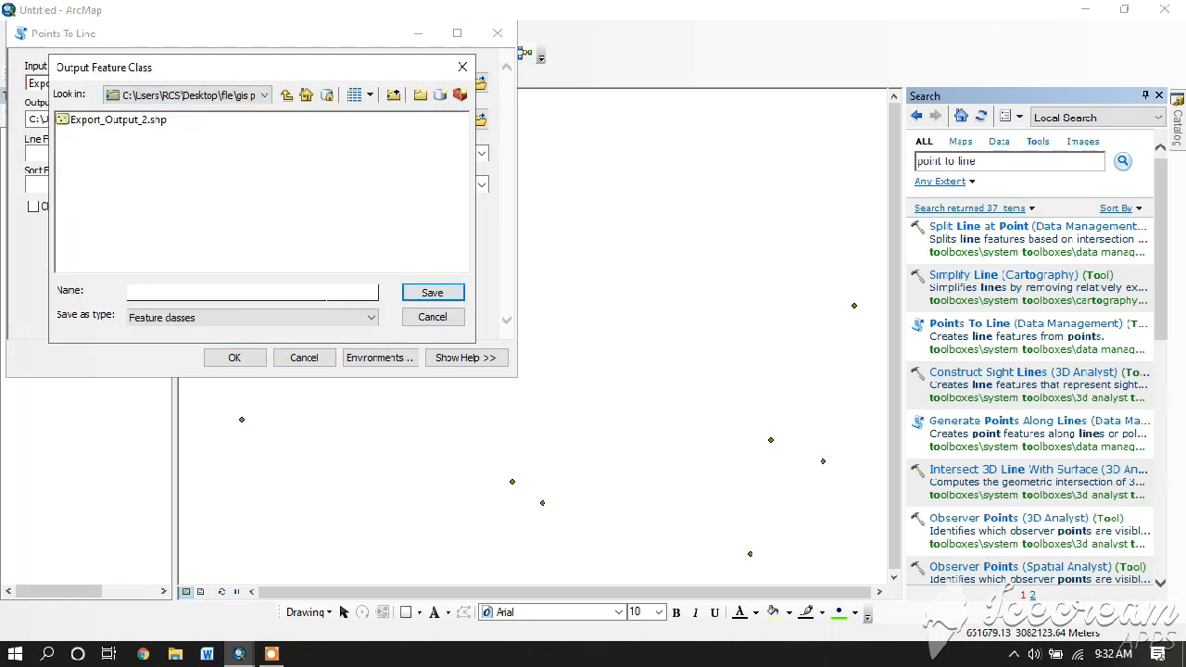
left_click(148, 292)
type("point")
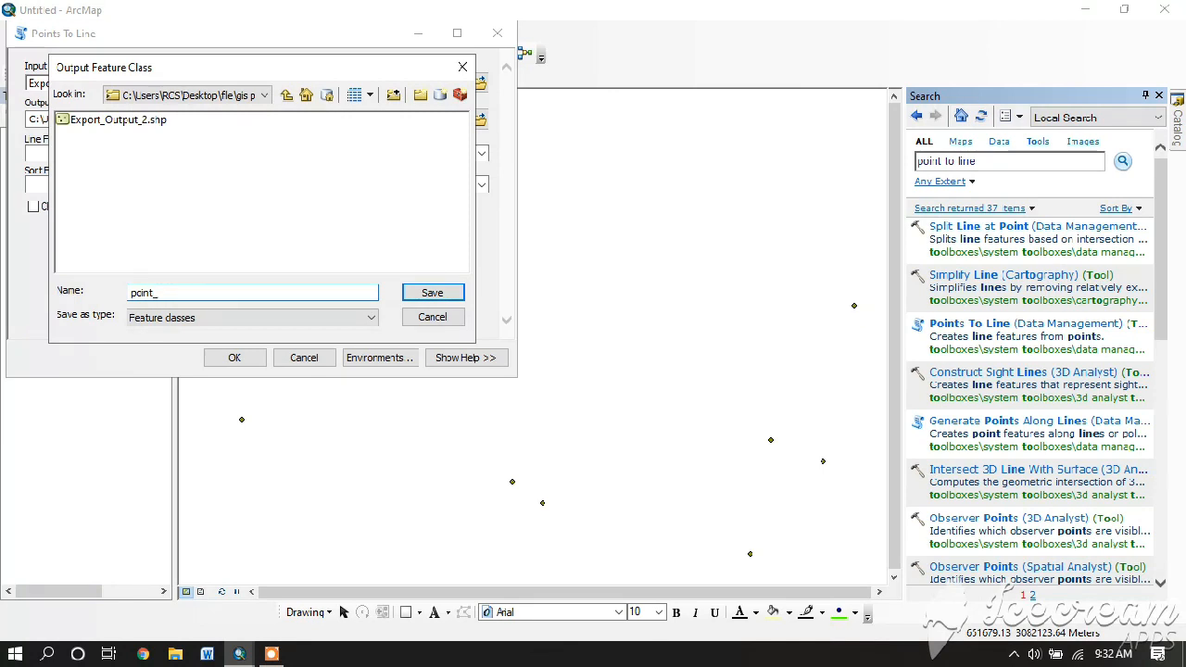
type("_to_line")
left_click(426, 294)
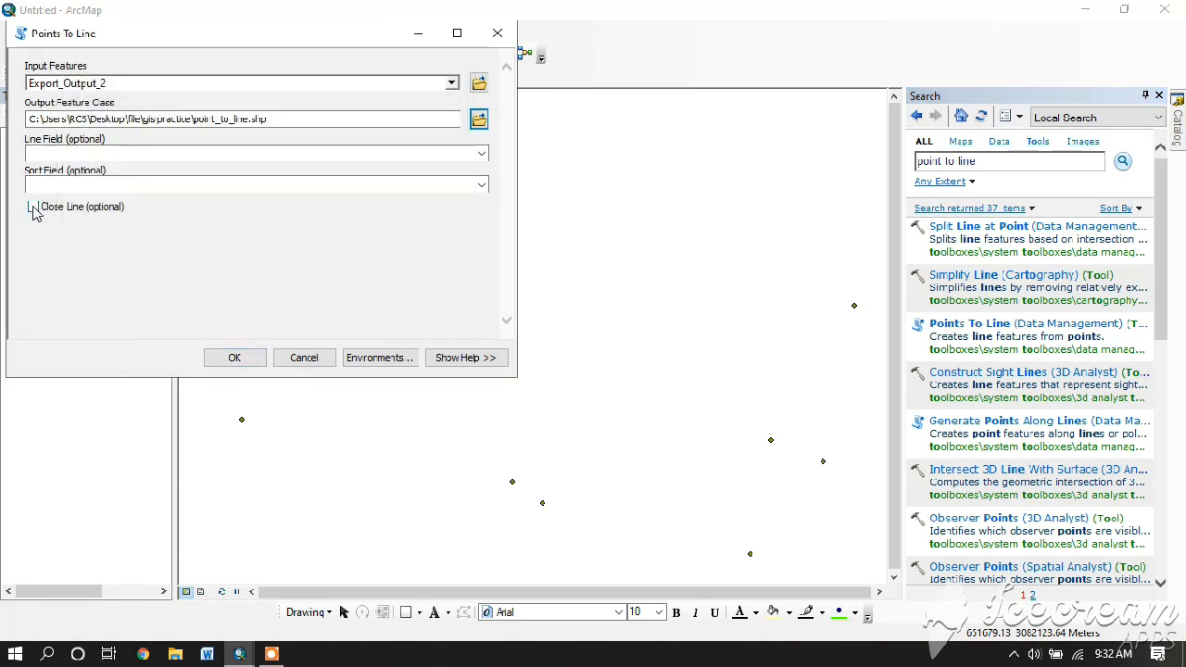
- Run Points To Line with Close Line checked, select point_to_line, and clear the search box
left_click(34, 207)
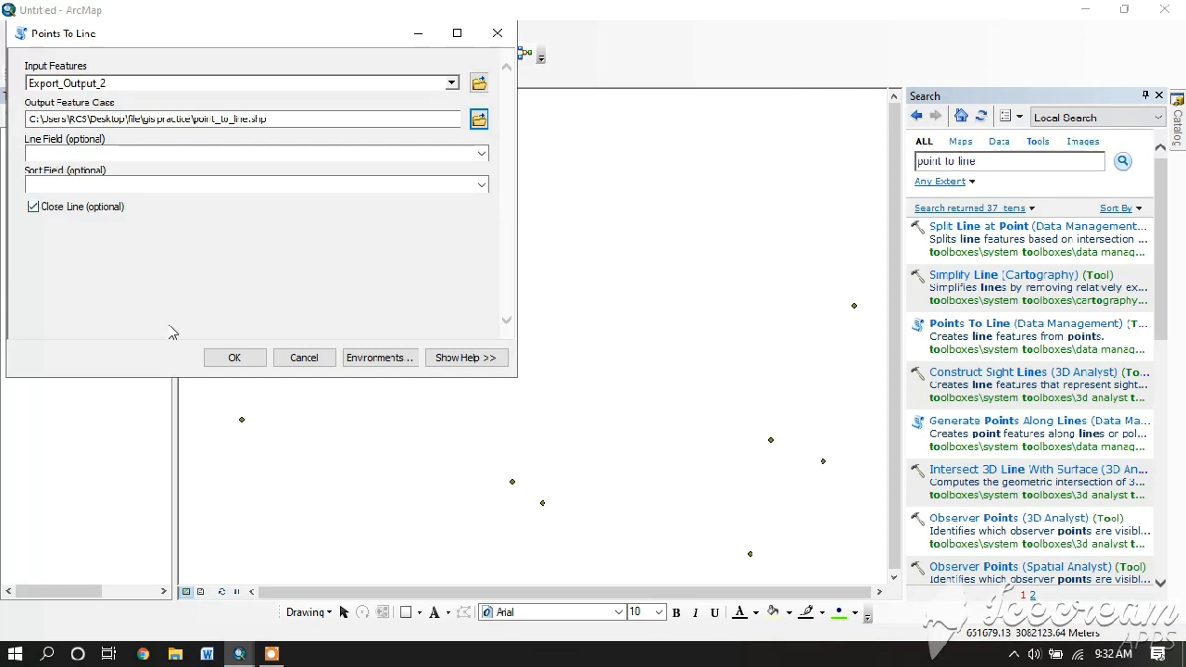
left_click(232, 360)
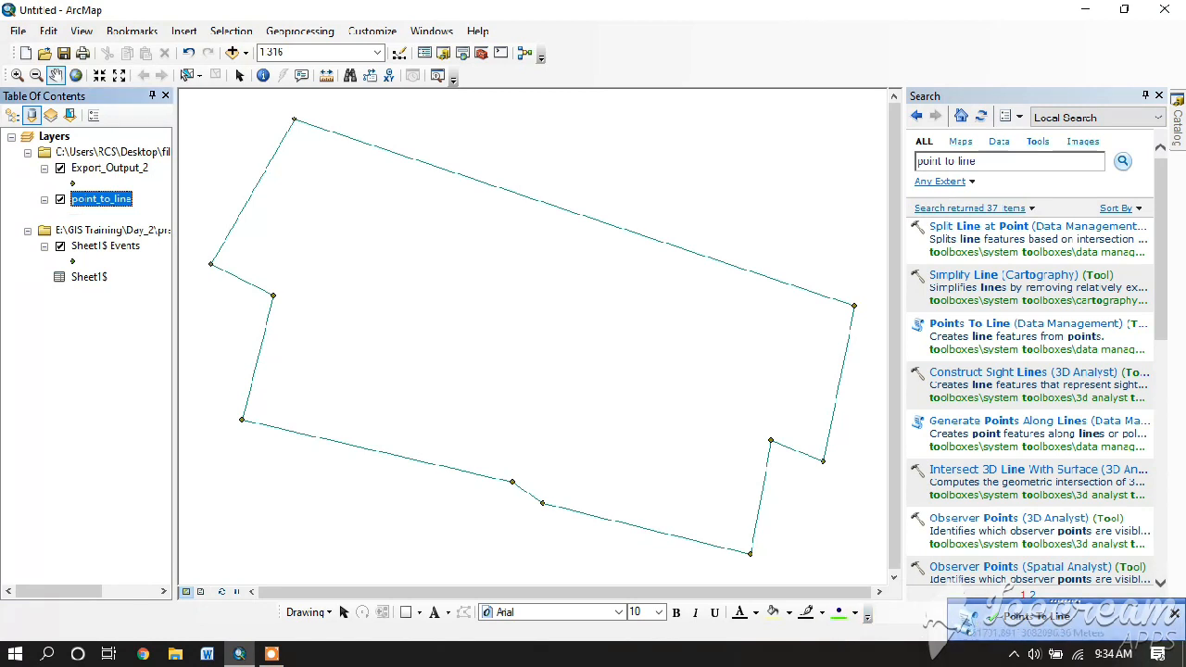
left_click(112, 204)
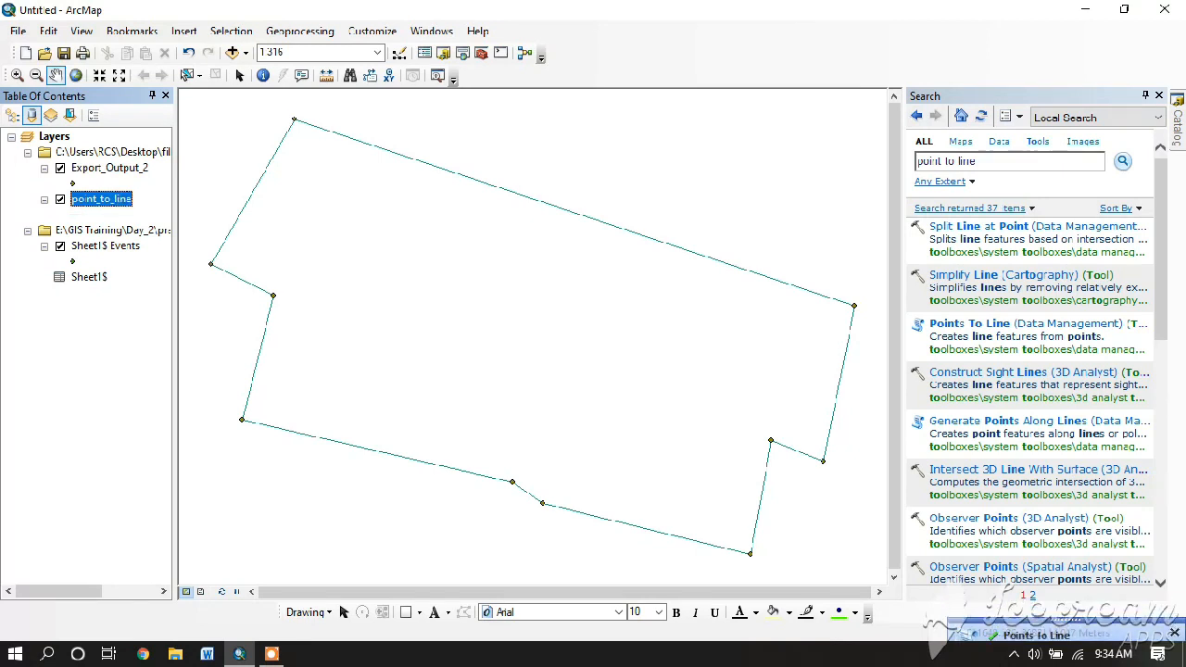
left_click(1014, 161)
key("BackSpace")
key("BackSpace")
key("BackSpace")
key("BackSpace")
key("BackSpace")
key("BackSpace")
key("BackSpace")
key("BackSpace")
key("BackSpace")
key("BackSpace")
key("BackSpace")
key("BackSpace")
key("BackSpace")
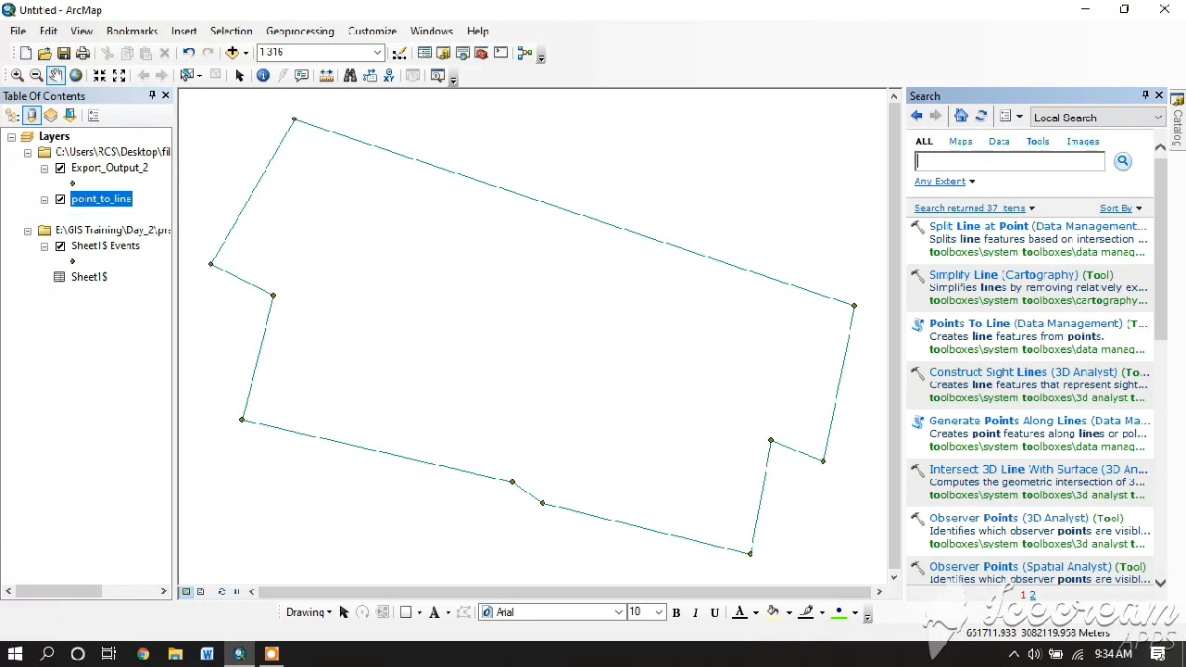
- Search for 'feature to line' and open the Feature To Line (Data Management) tool
type("feature to line")
key("Return")
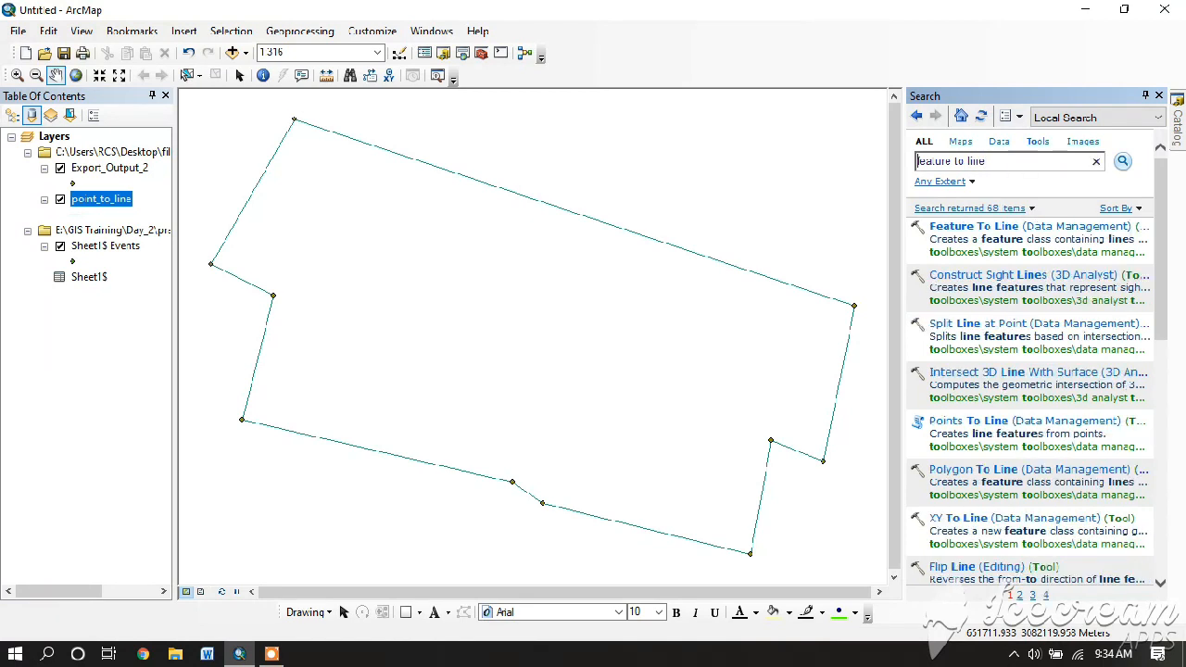
left_click(1015, 228)
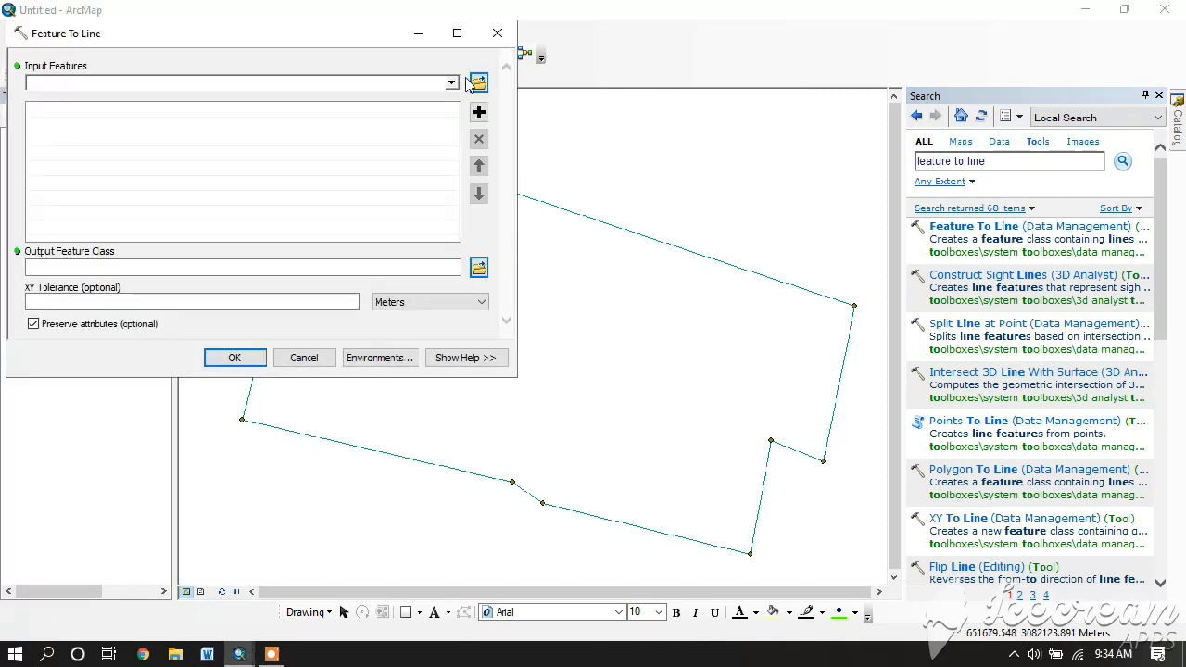
- Run Feature To Line on point_to_line, outputting gis practice\f_line.shp
left_click(451, 82)
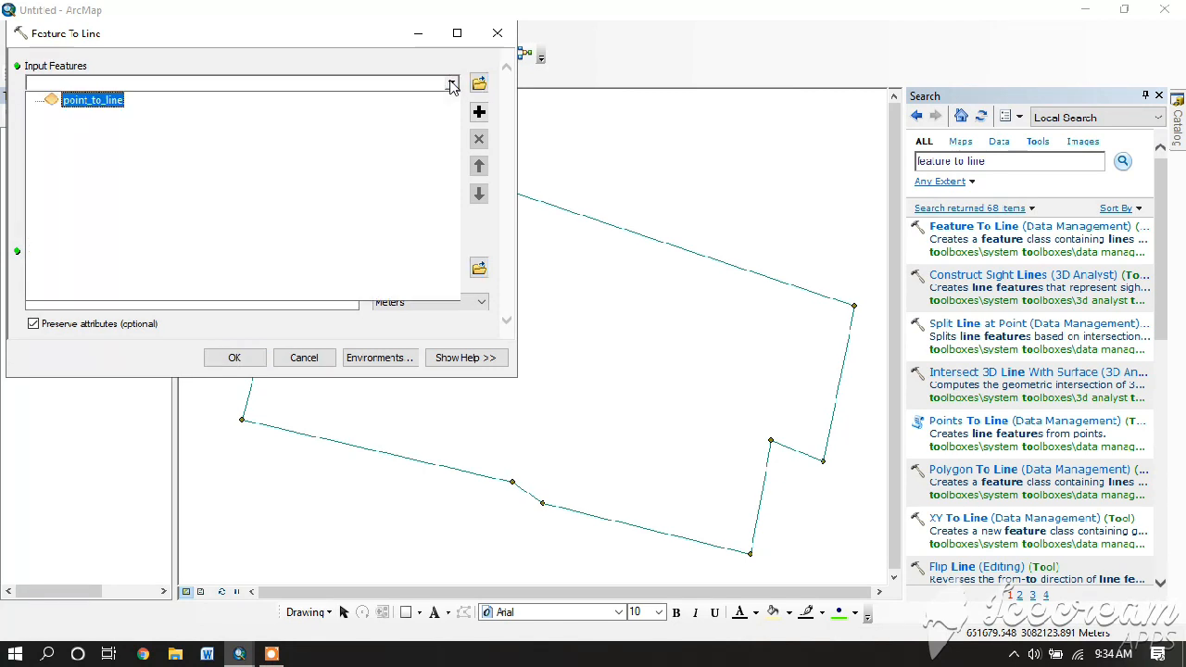
left_click(107, 99)
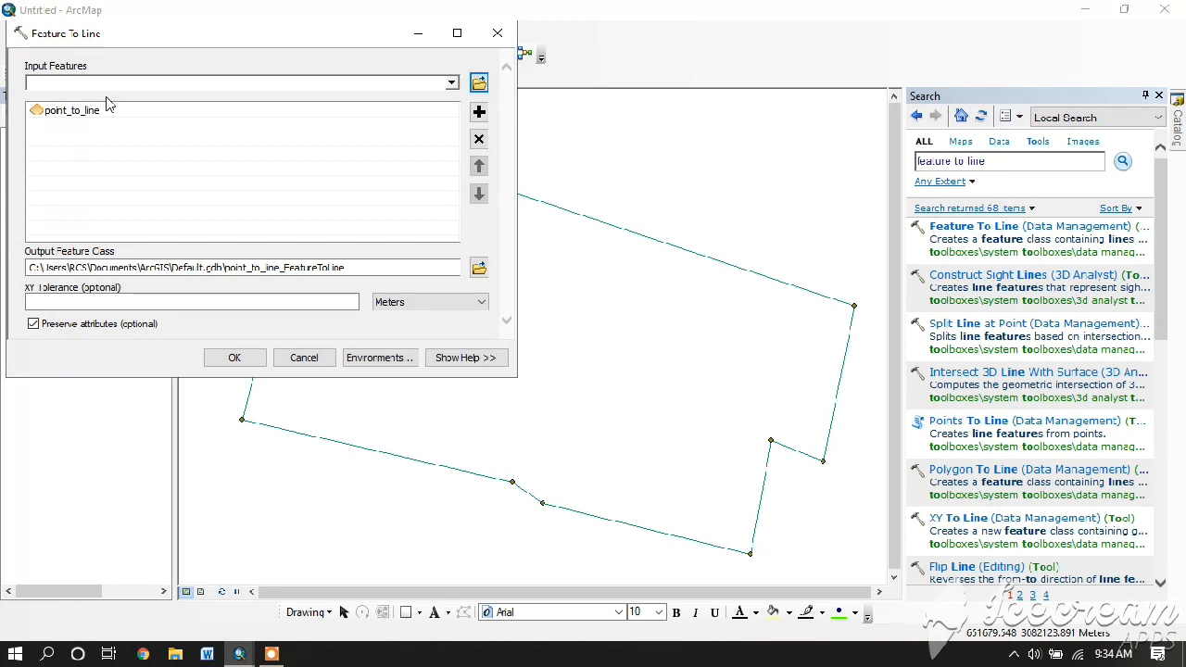
left_click(83, 117)
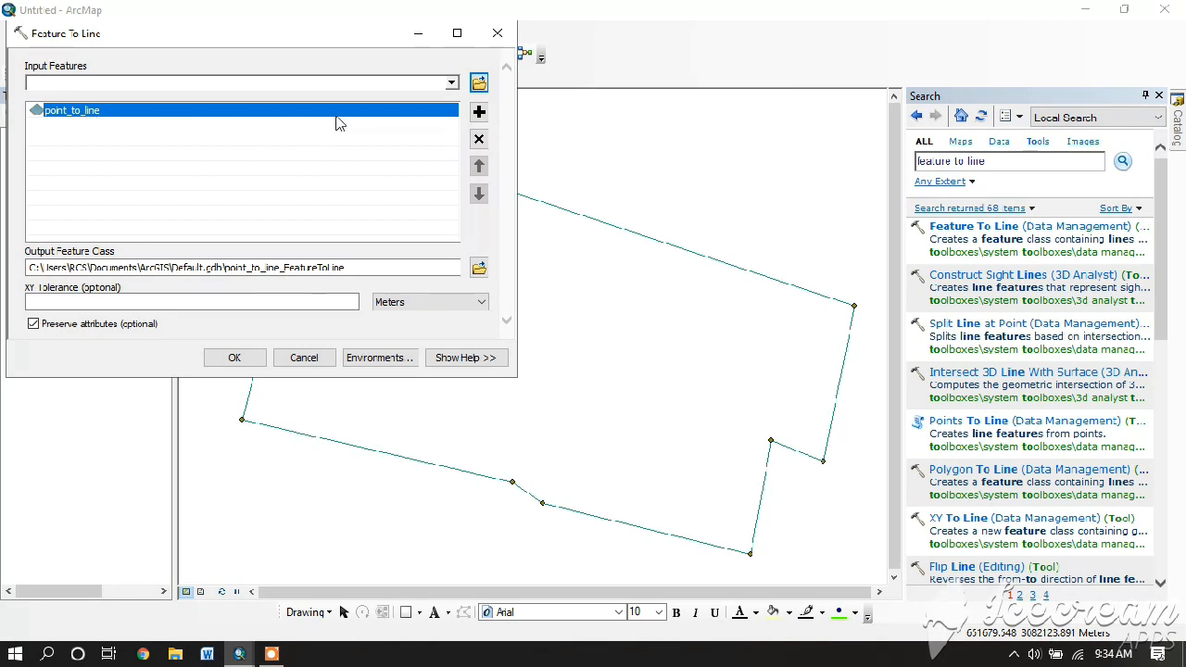
left_click(451, 83)
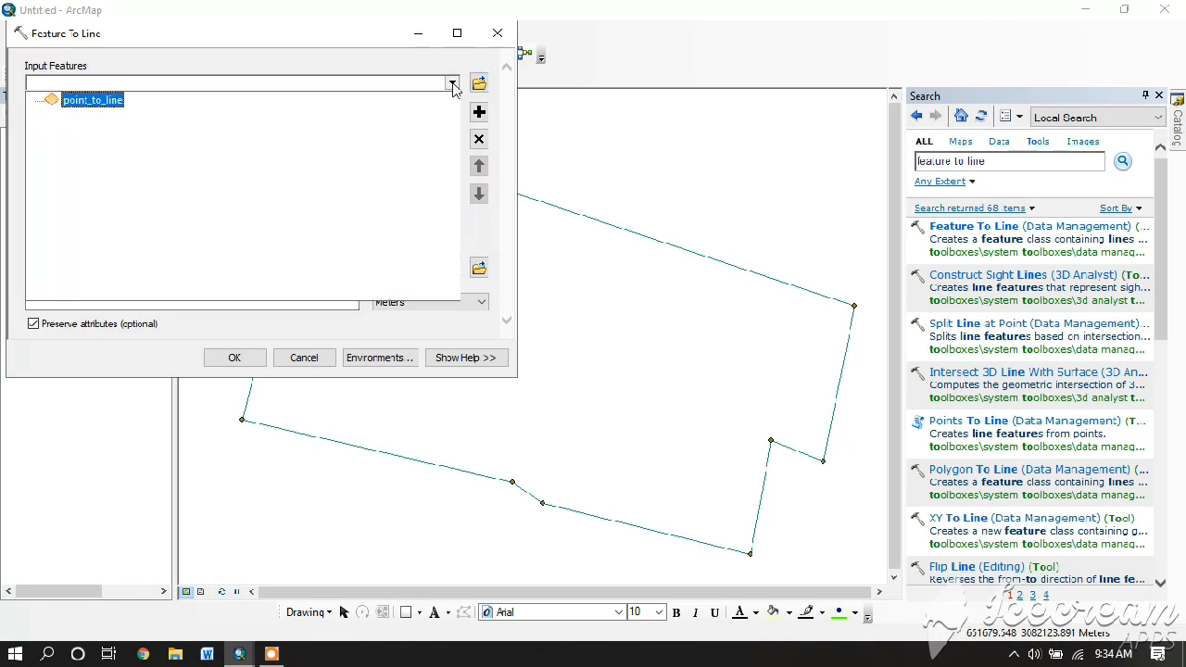
left_click(93, 100)
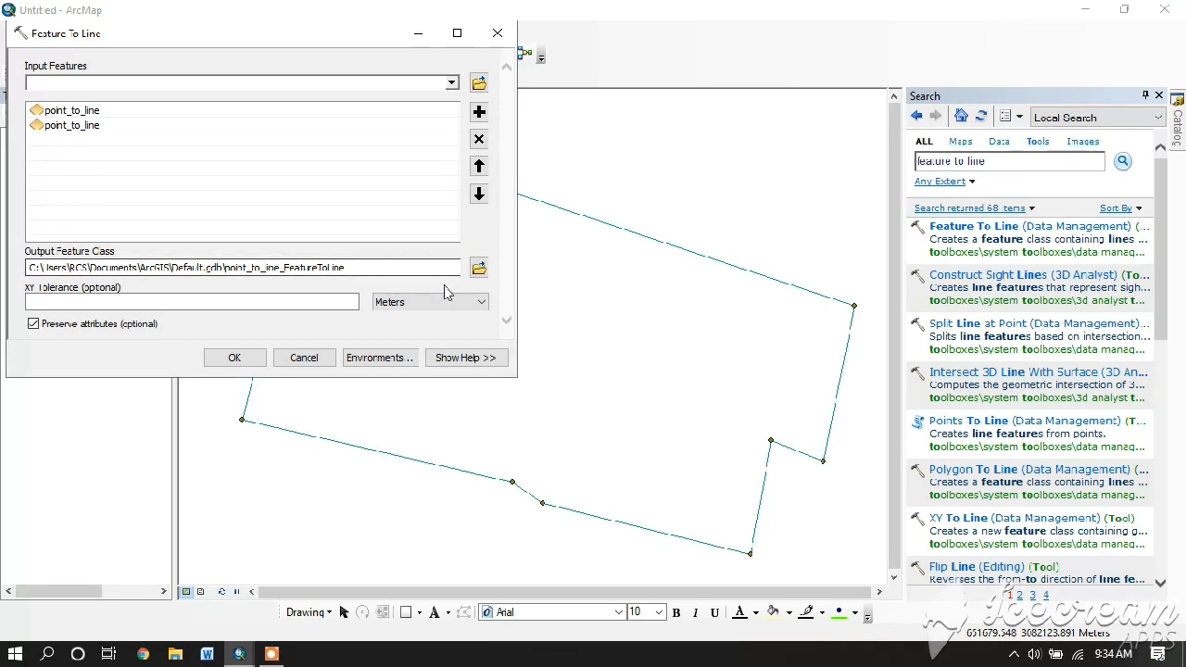
left_click(479, 268)
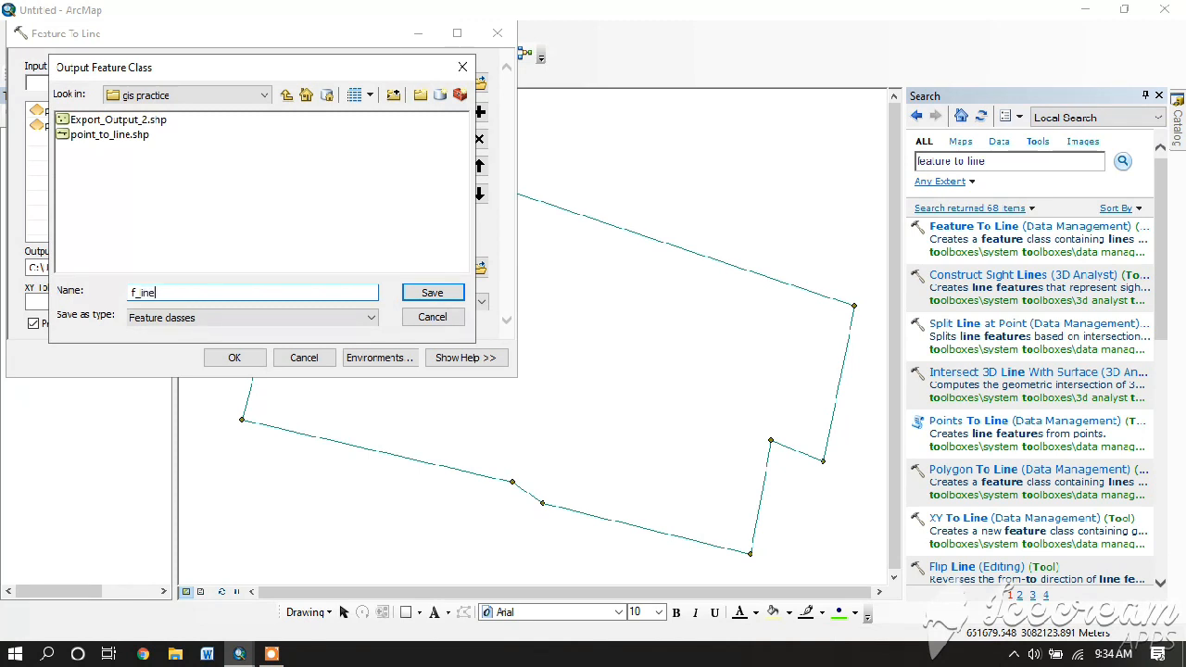
left_click(428, 295)
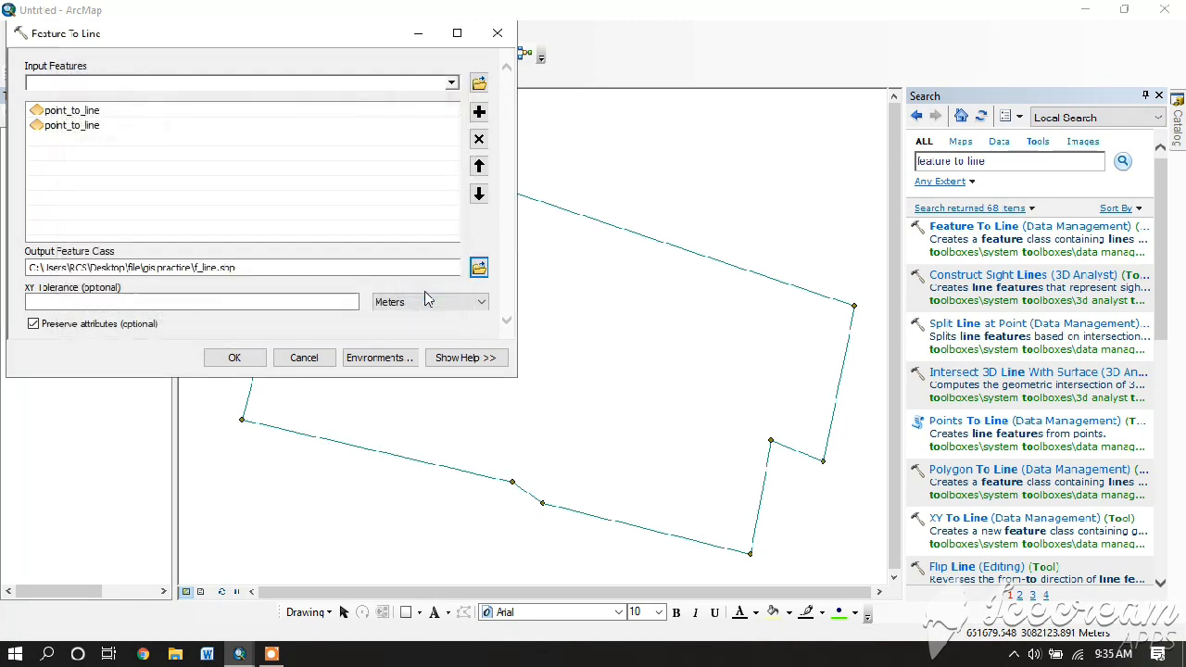
left_click(234, 357)
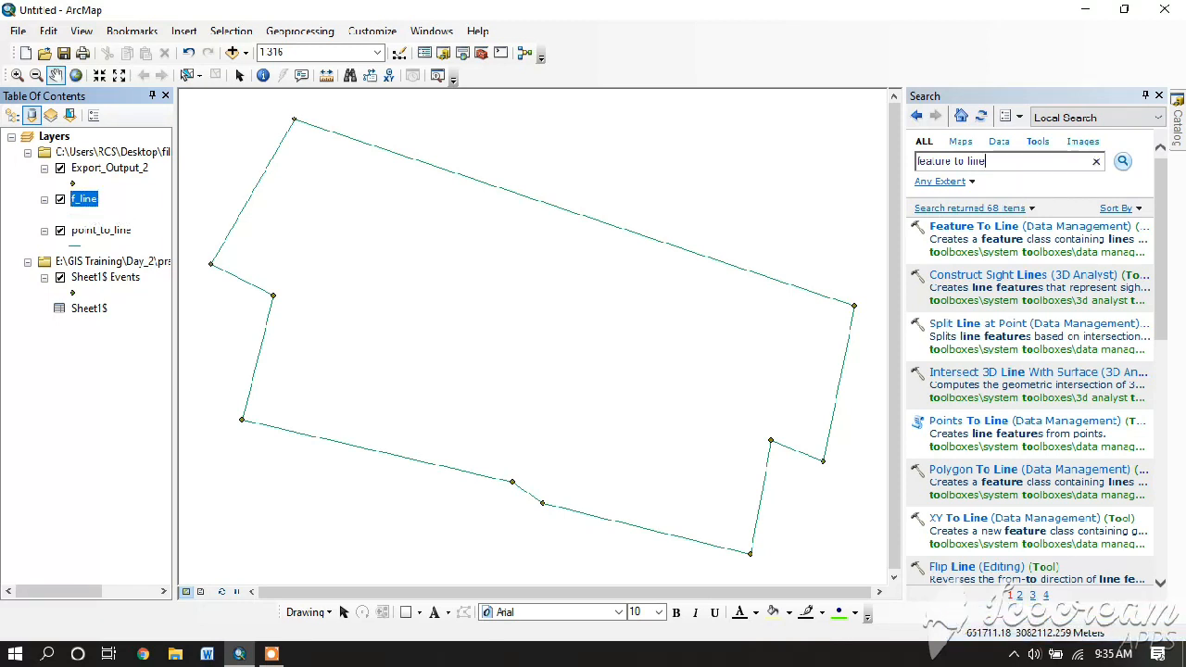
- Search for 'feature to polygon' and open the Feature To Polygon tool
left_click(1065, 161)
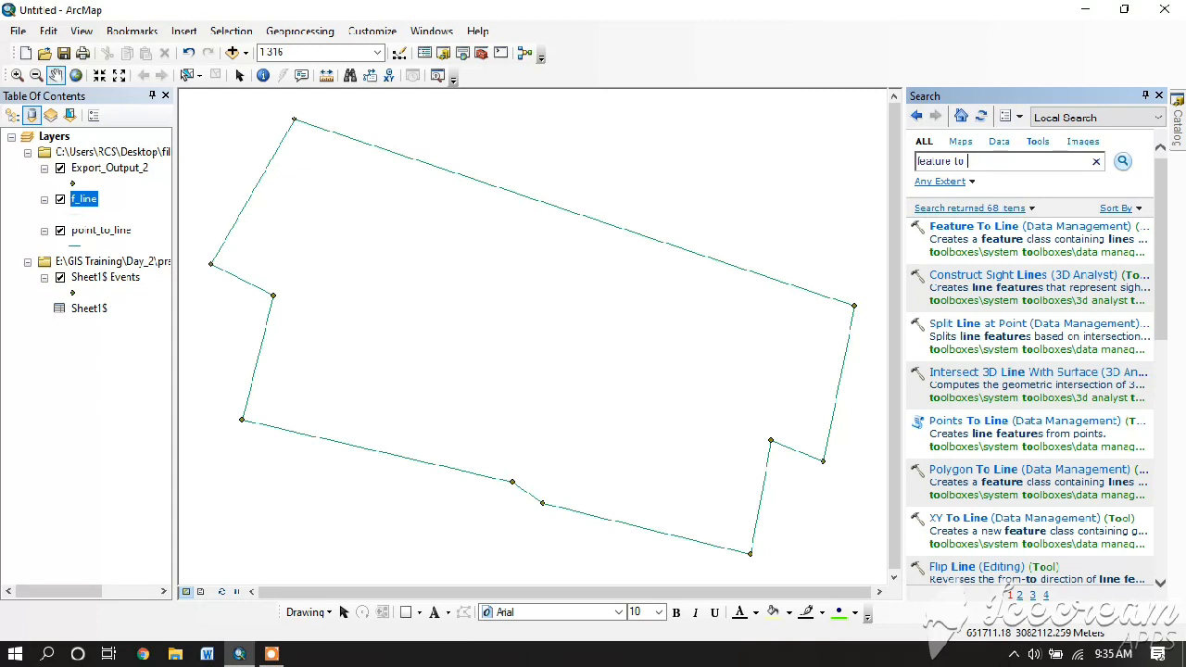
type("feature to polygon")
key("Return")
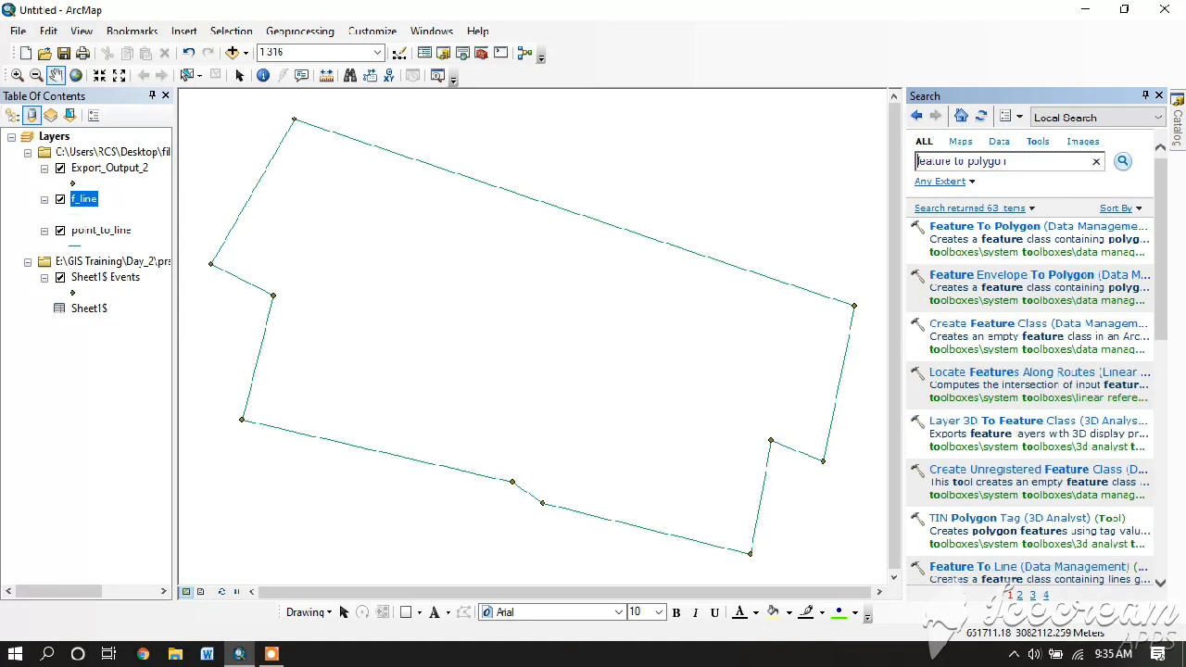
left_click(1023, 230)
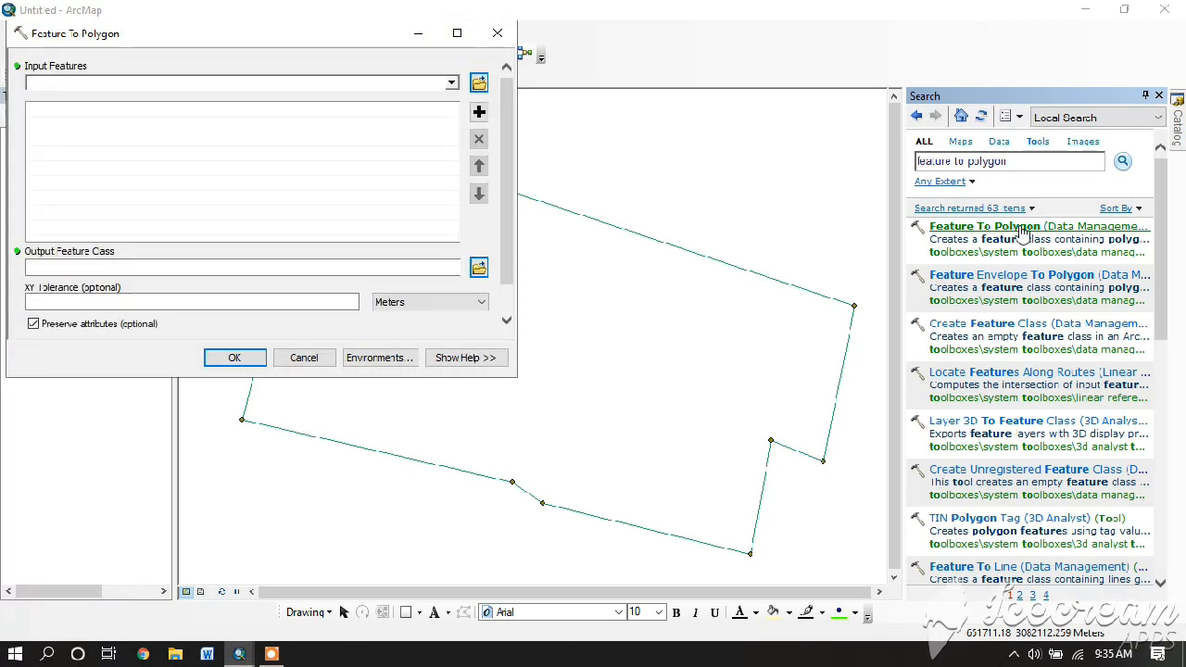
- Run Feature To Polygon on f_line, saving the output as gis practice\f_poly.shp
left_click(451, 83)
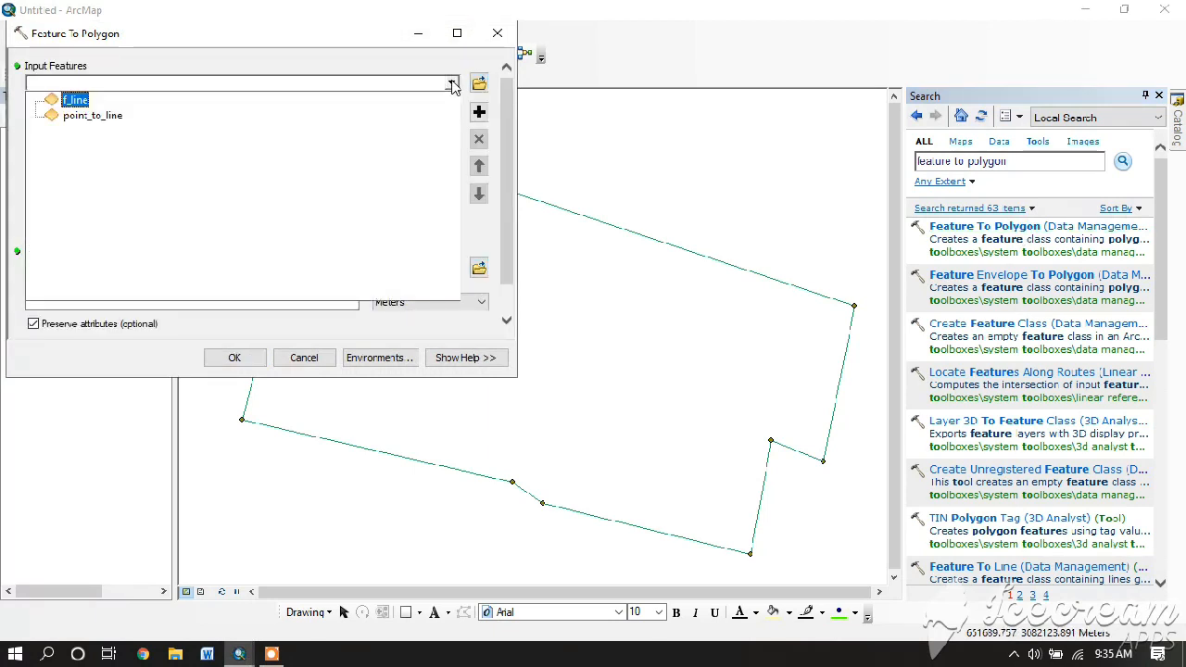
left_click(76, 99)
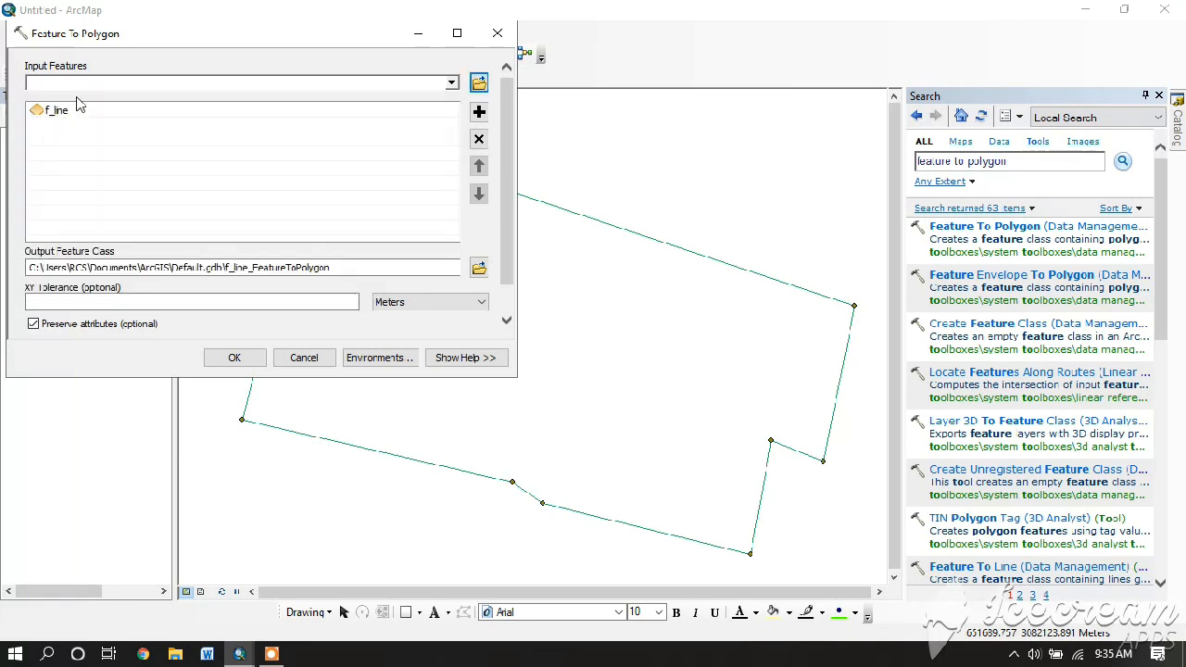
left_click(479, 268)
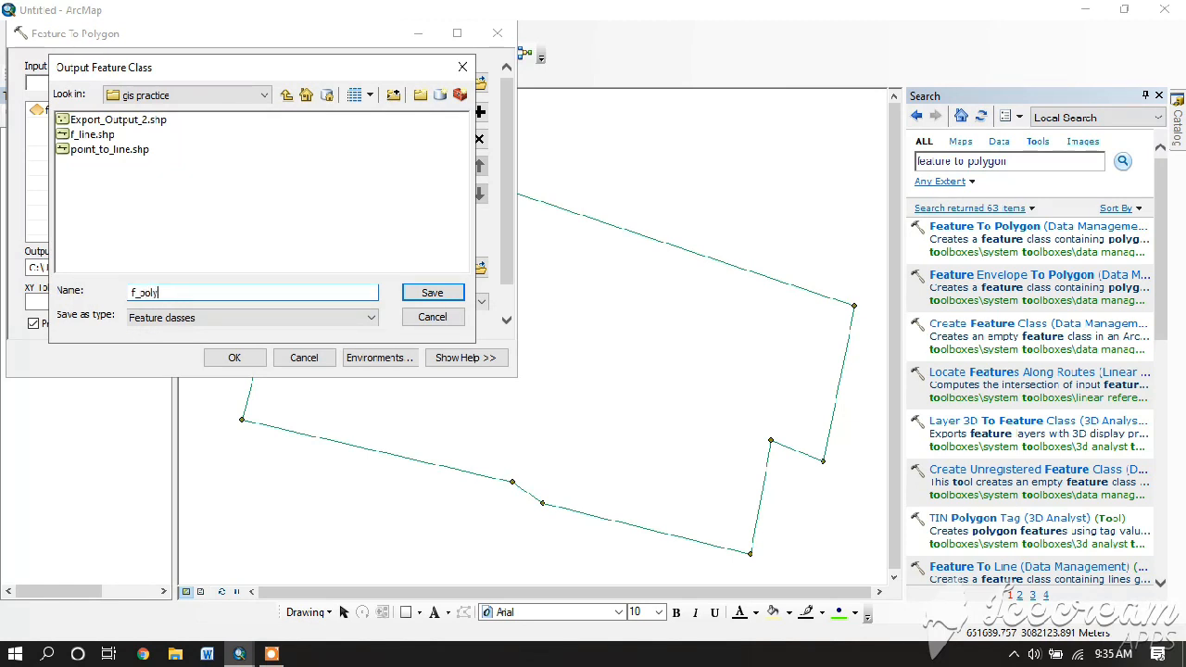
left_click(424, 292)
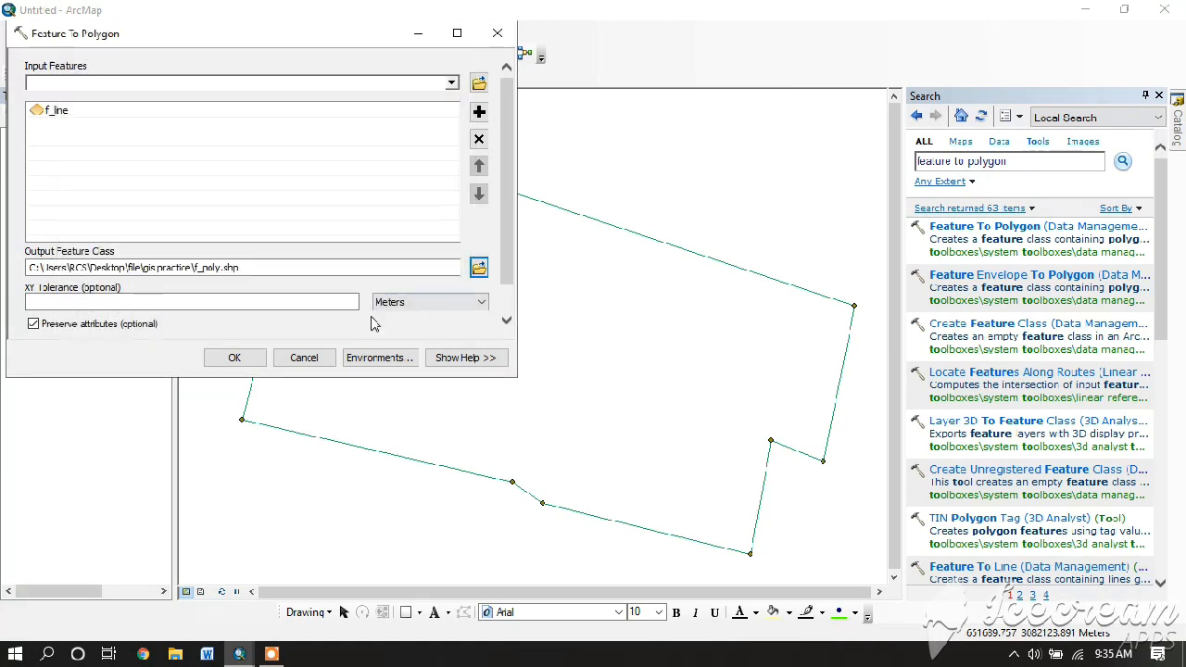
left_click(235, 359)
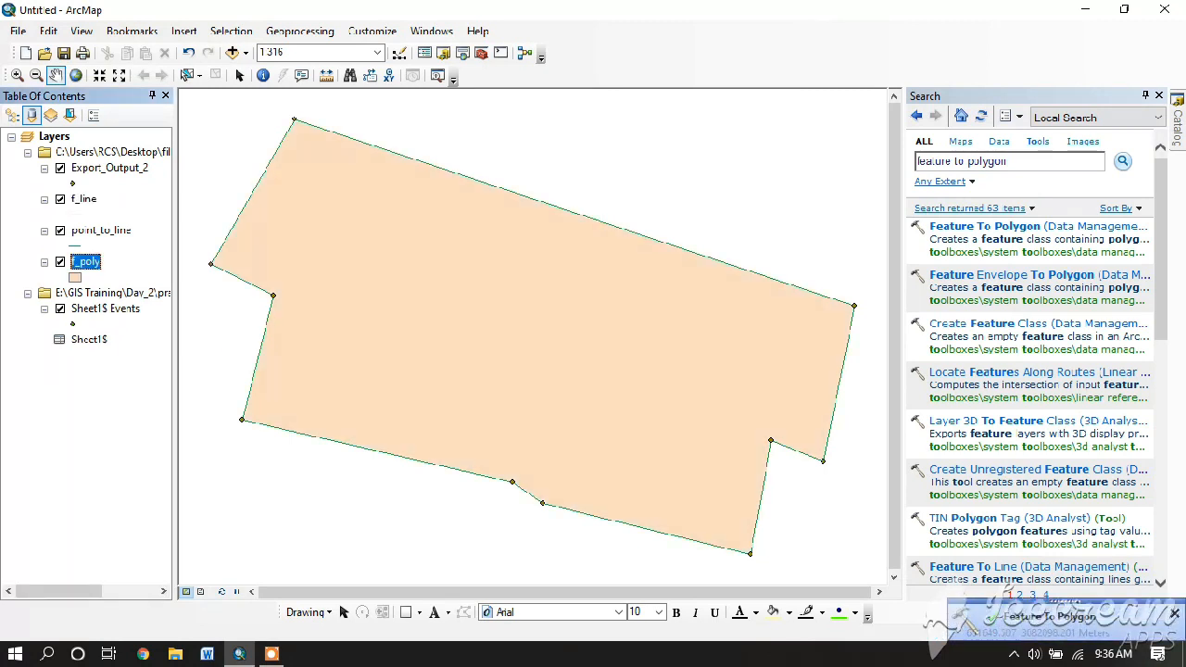
- Close the Search window and open the f_poly layer's attribute table
left_click(1158, 96)
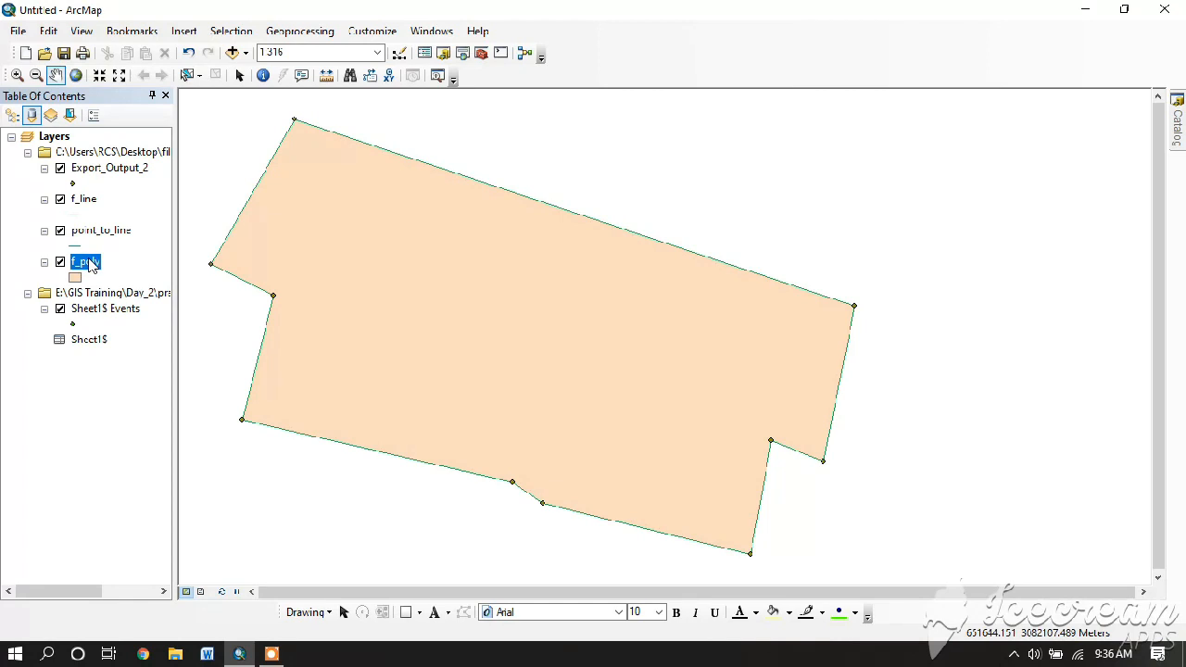
right_click(93, 264)
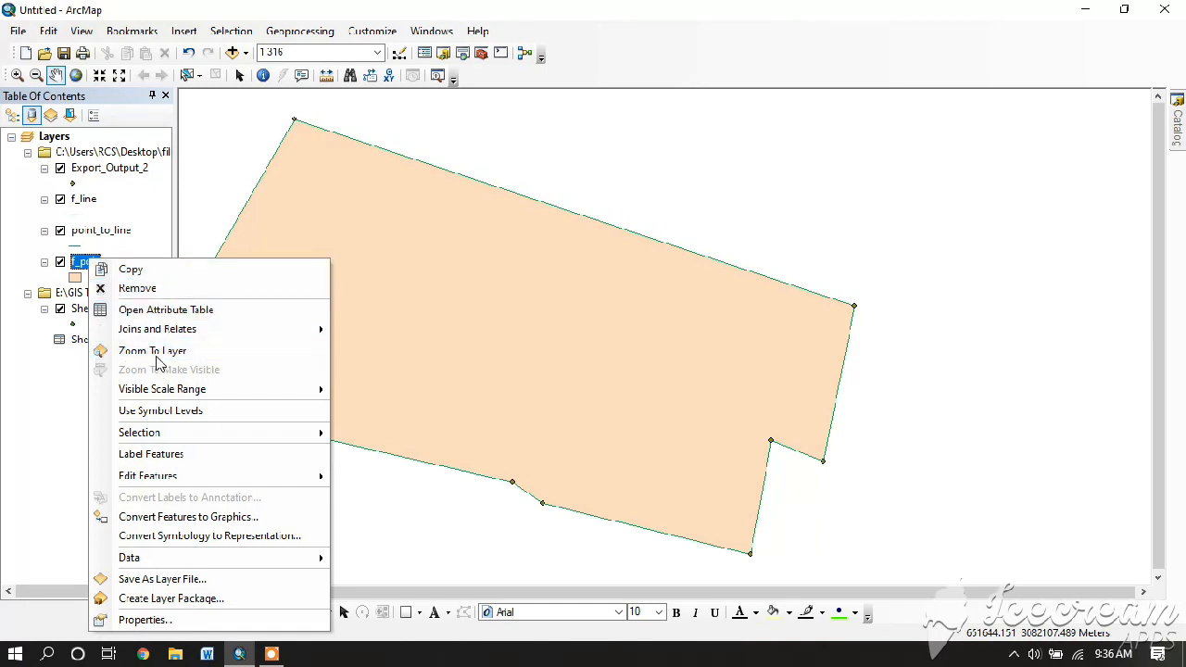
left_click(141, 311)
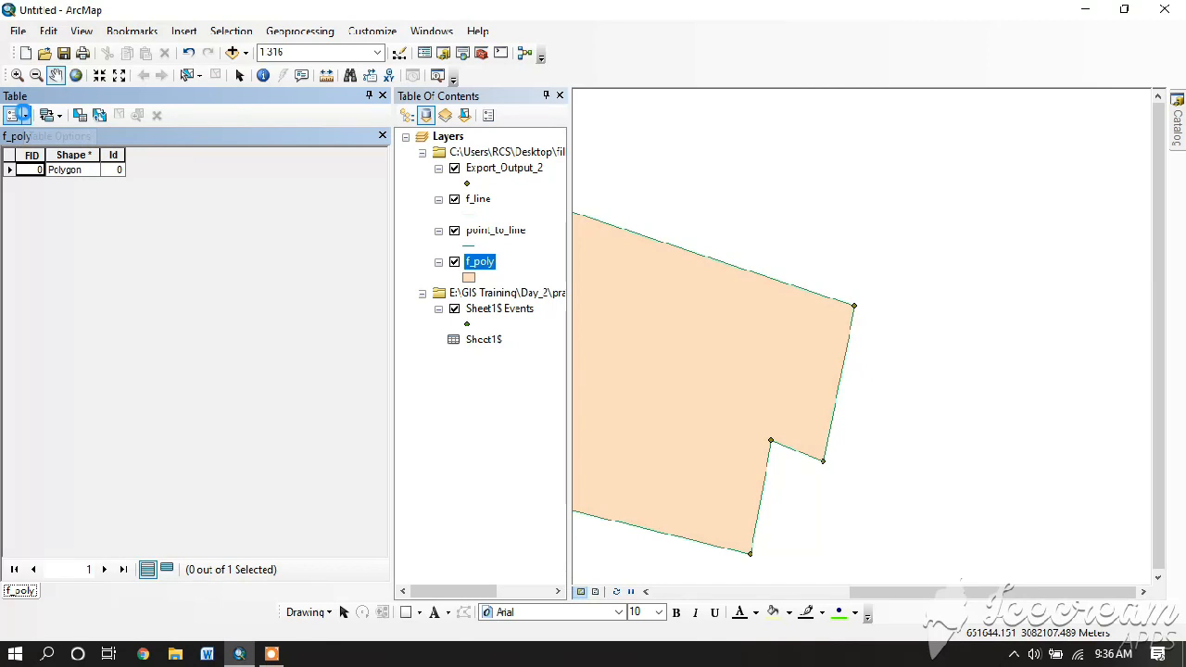
- Add a field named Area of type Double to the f_poly table
left_click(23, 113)
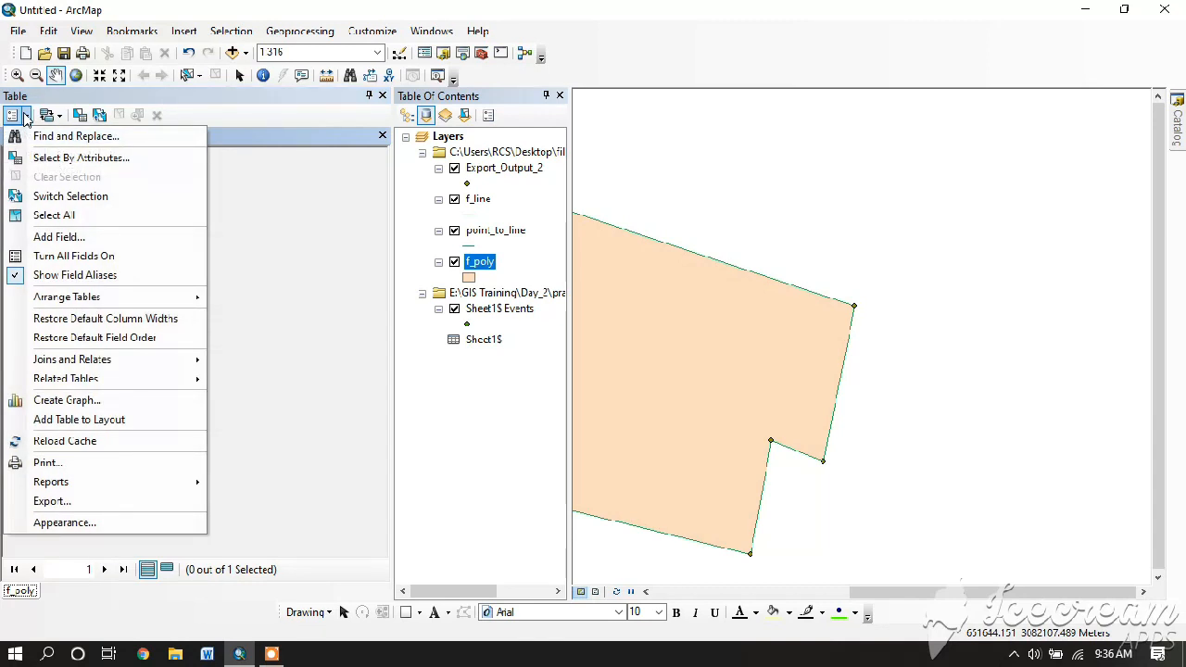
left_click(59, 237)
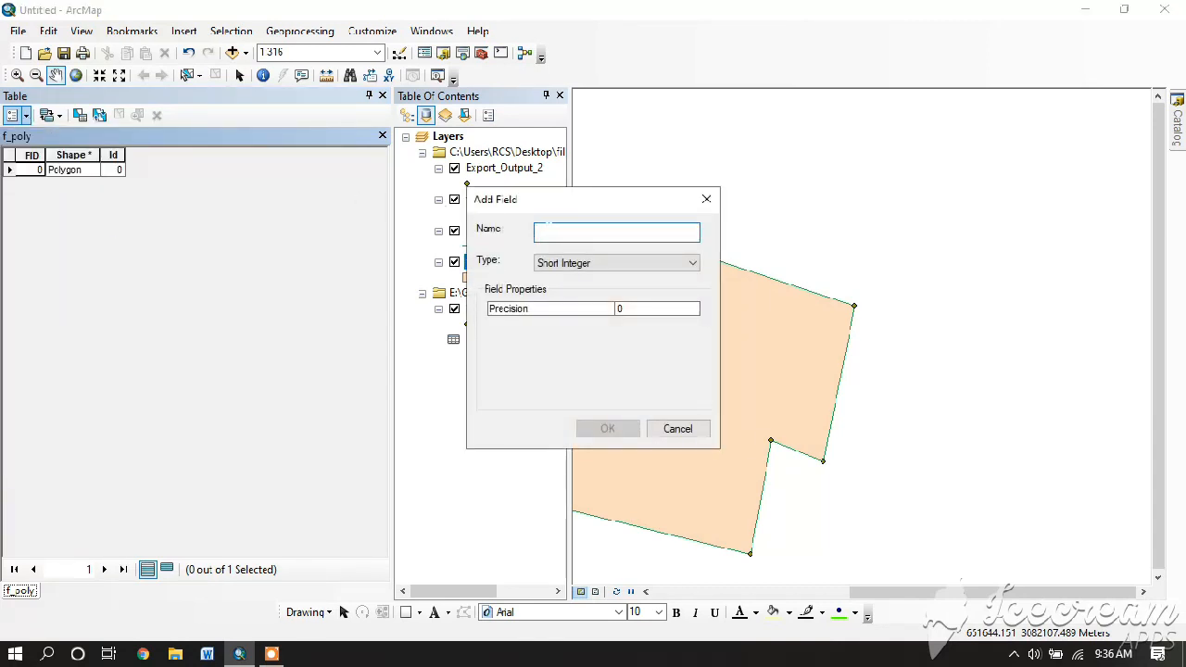
type("Area")
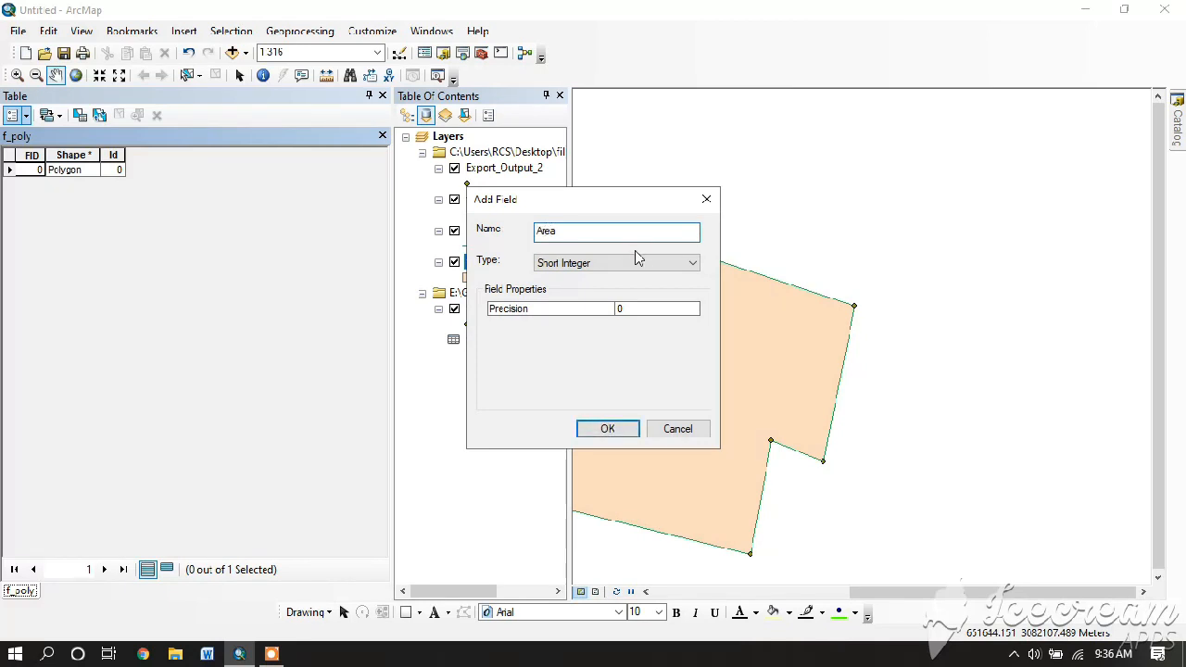
left_click(637, 259)
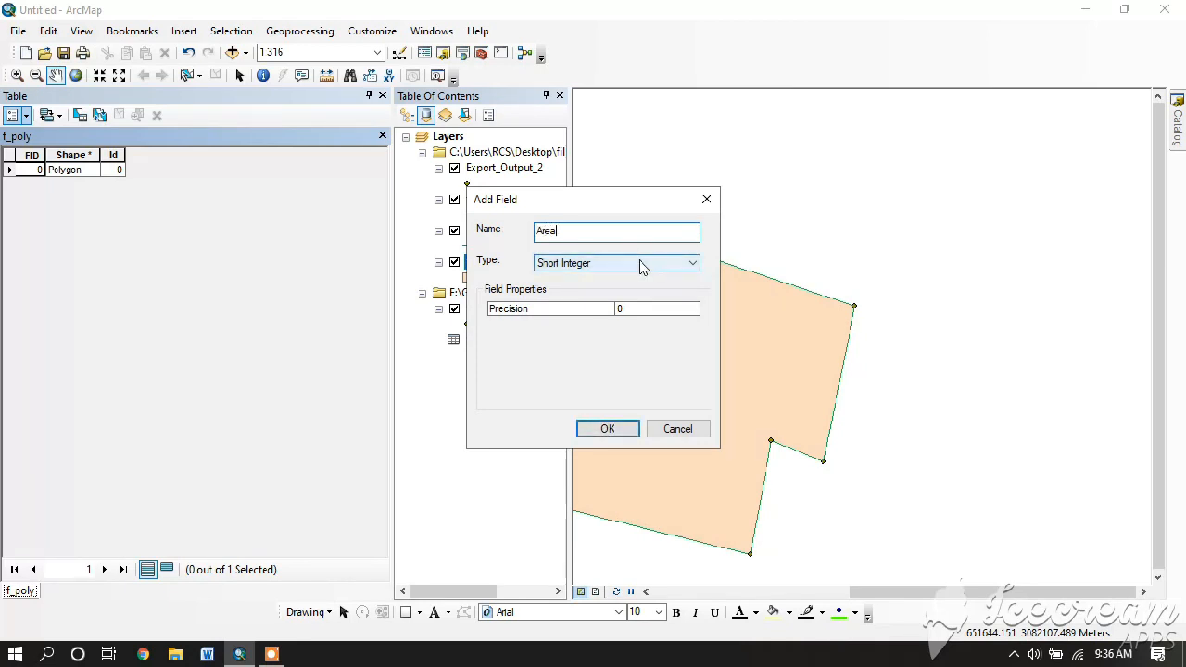
left_click(594, 314)
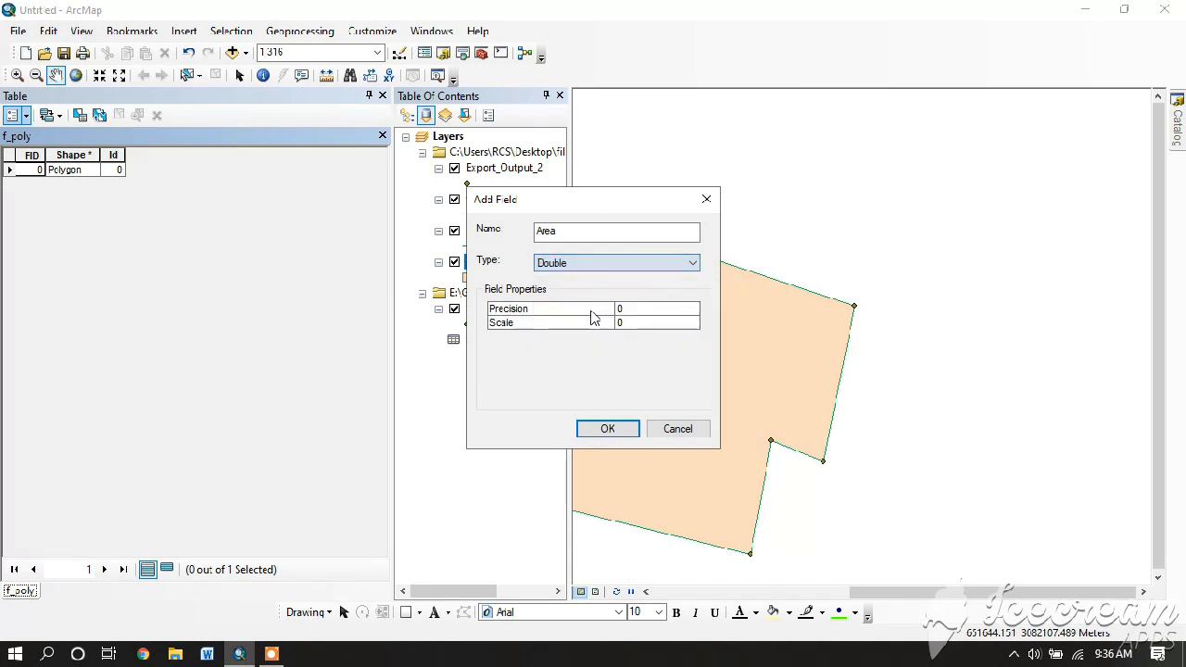
left_click(608, 429)
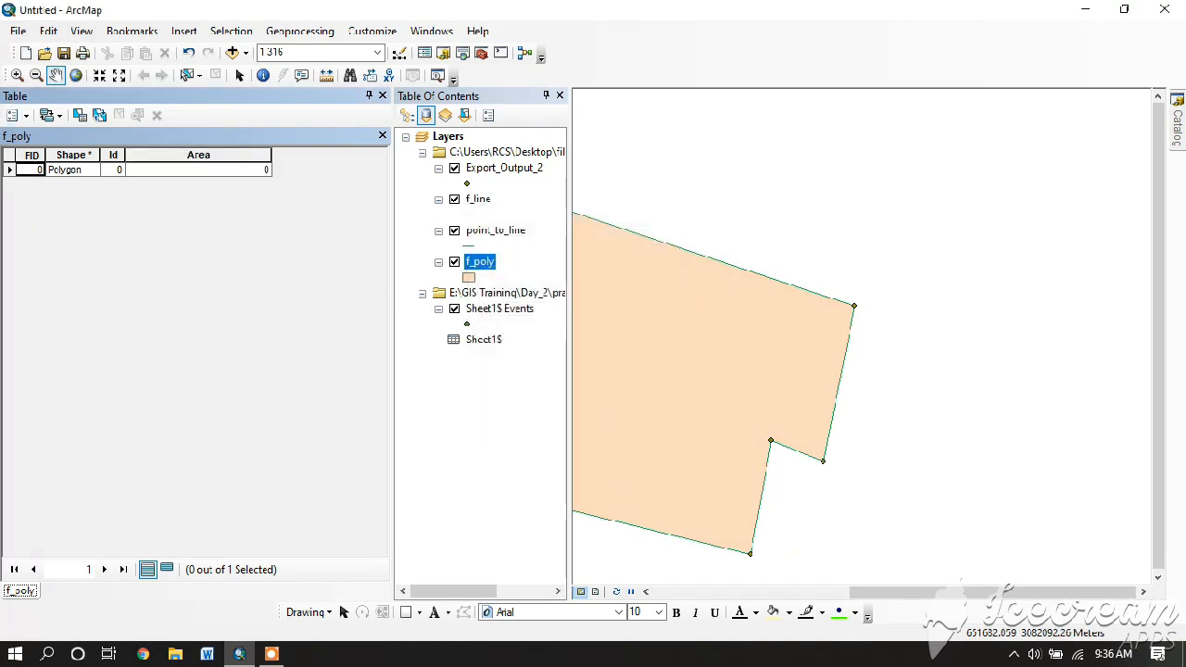
- Calculate the Area field's geometry in hectares (0.15215), then close the attribute table
right_click(215, 156)
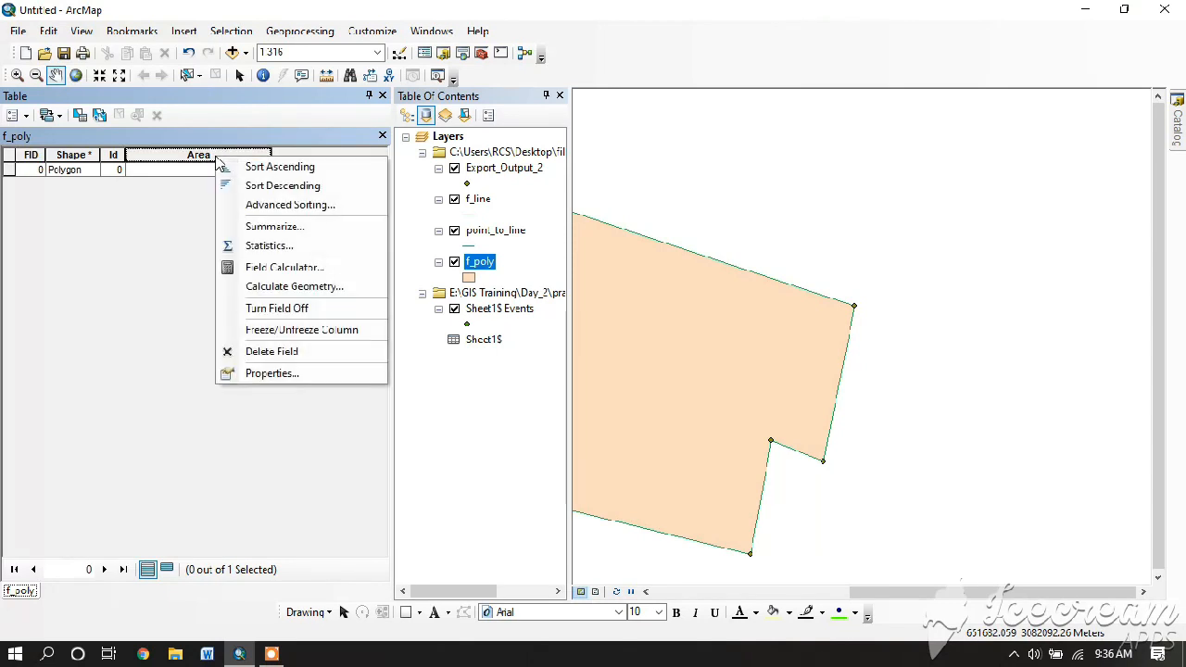
left_click(294, 287)
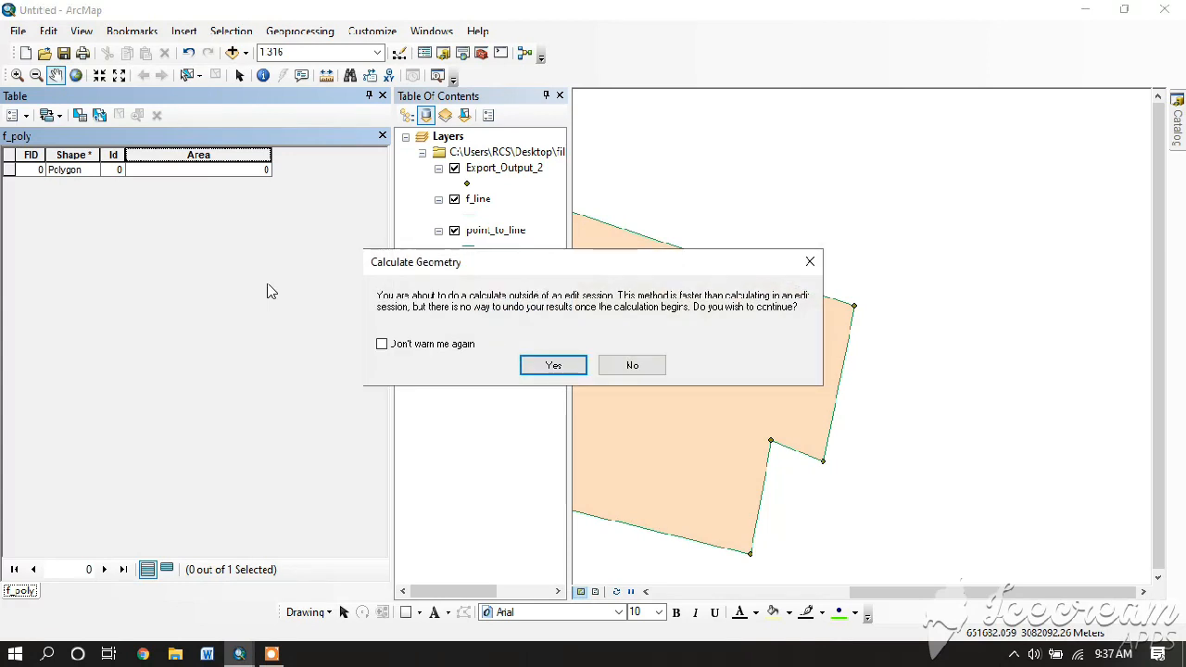
left_click(553, 366)
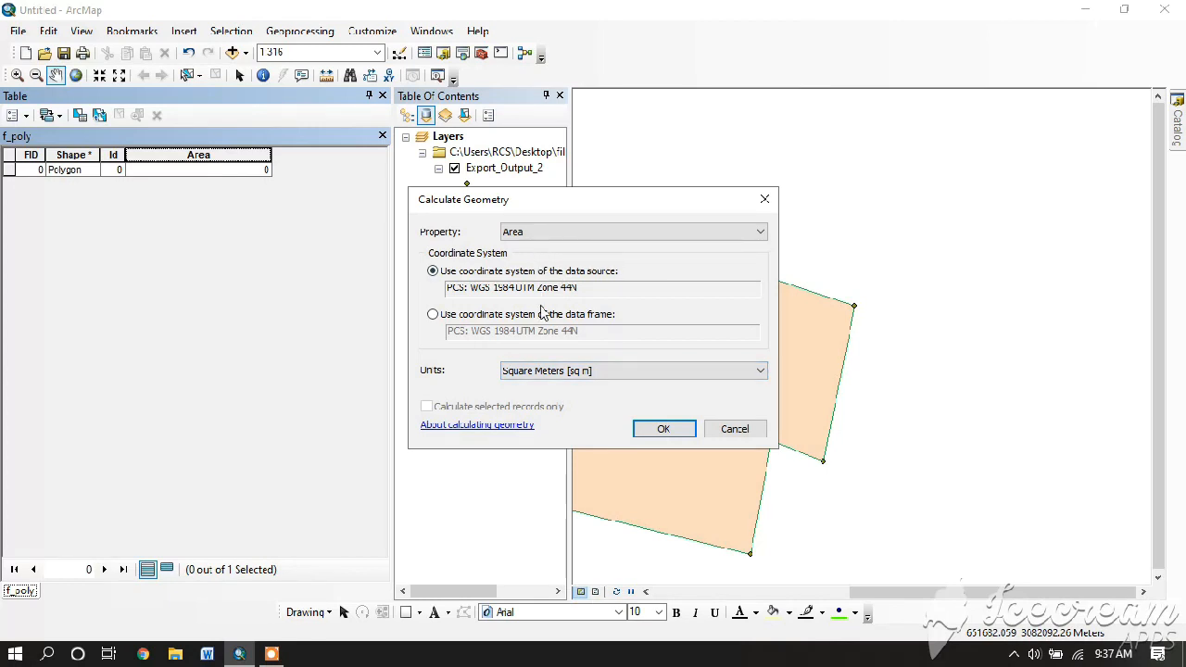
left_click(627, 372)
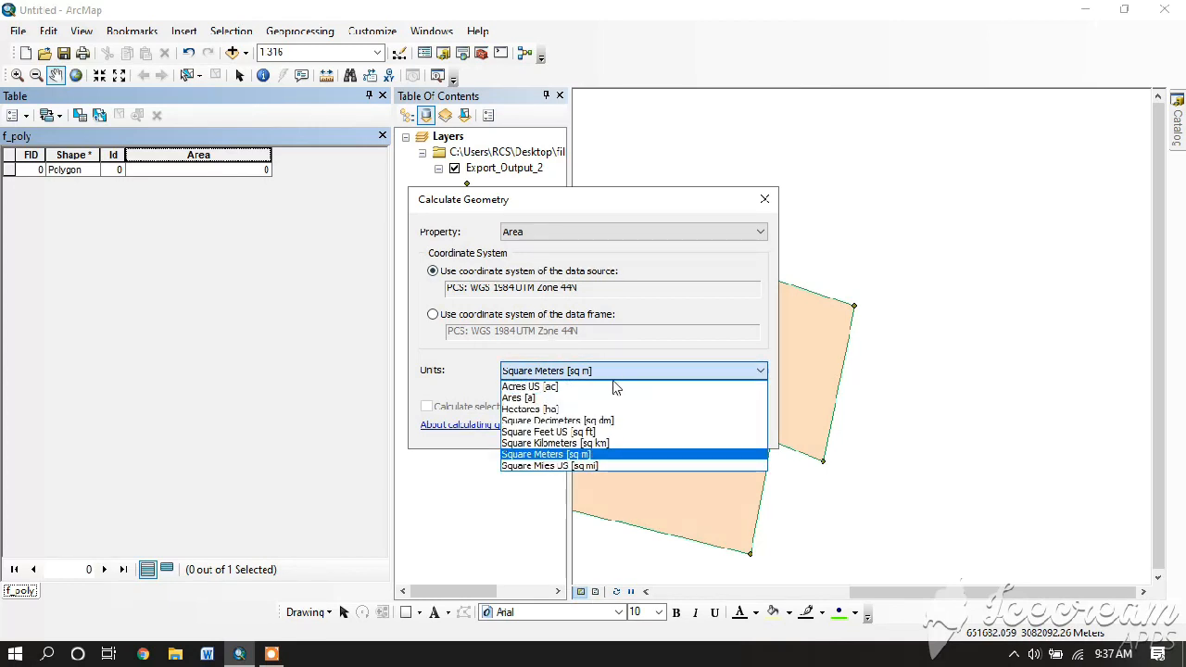
left_click(584, 408)
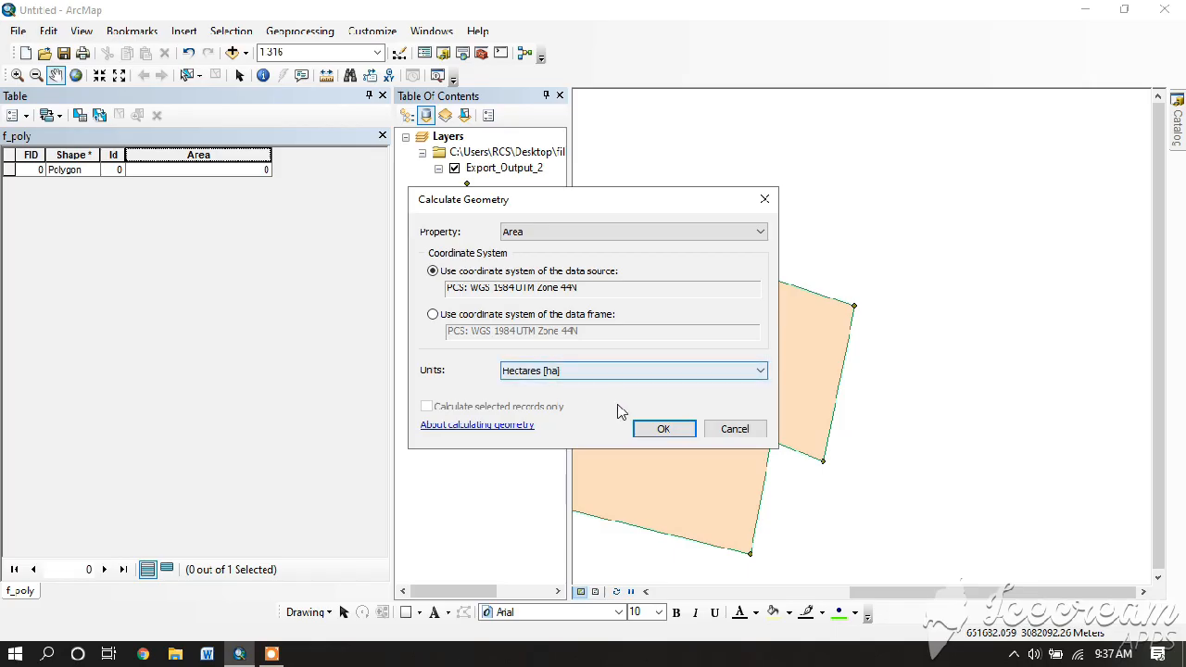
left_click(653, 429)
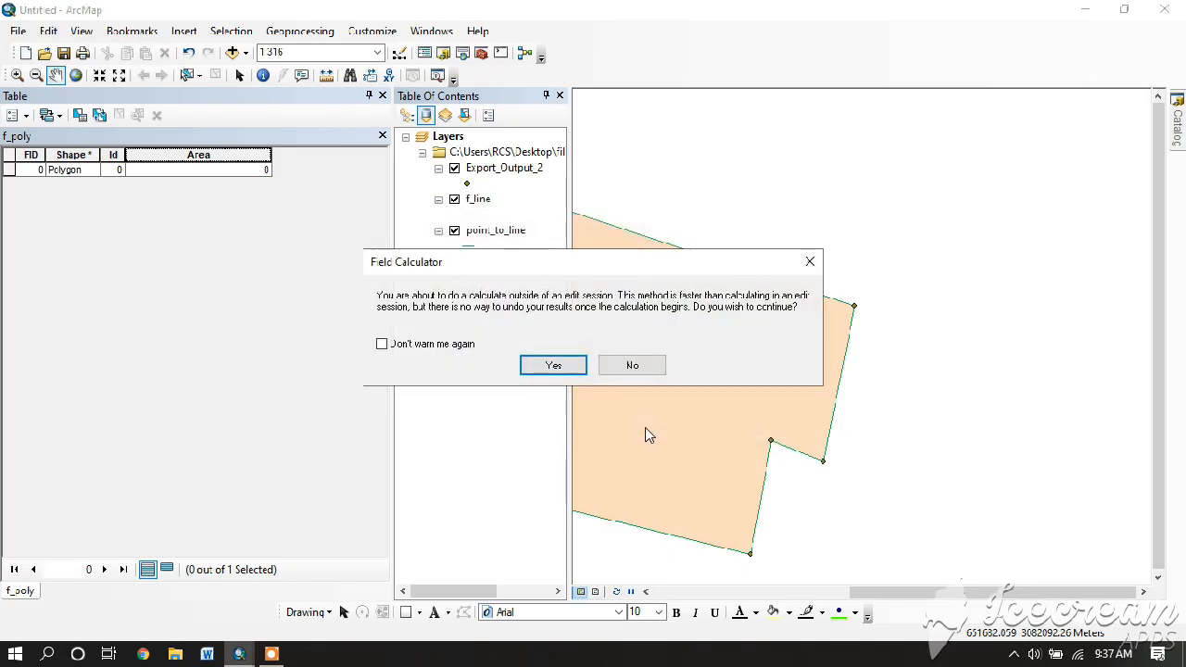
left_click(550, 365)
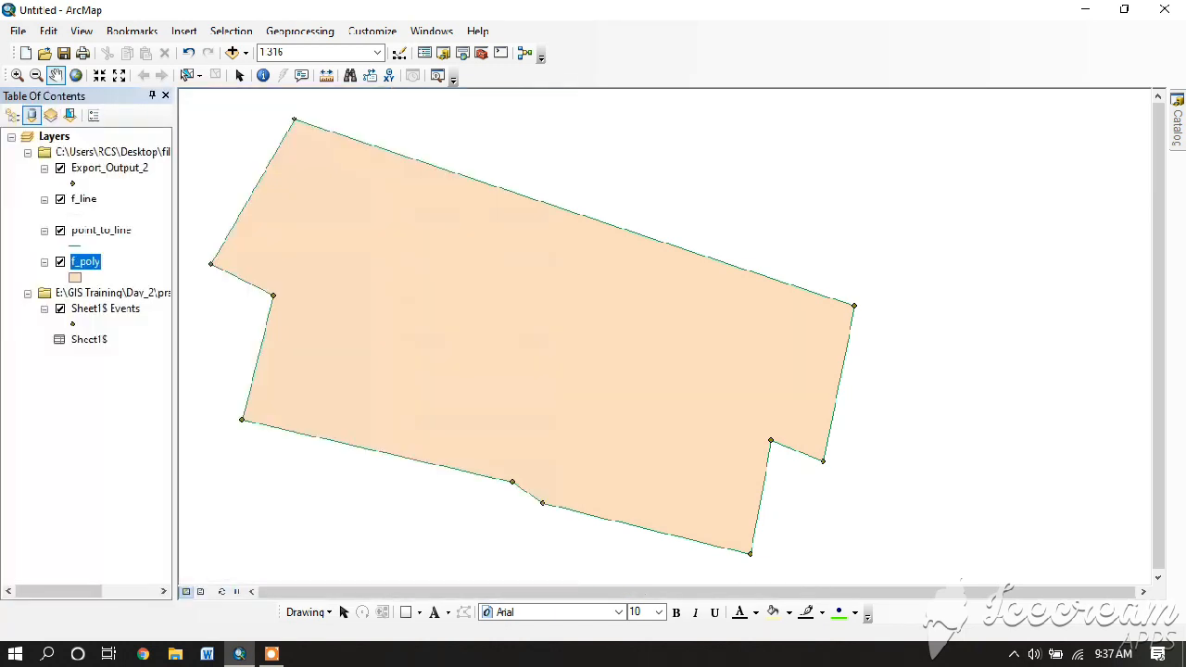
left_click(383, 96)
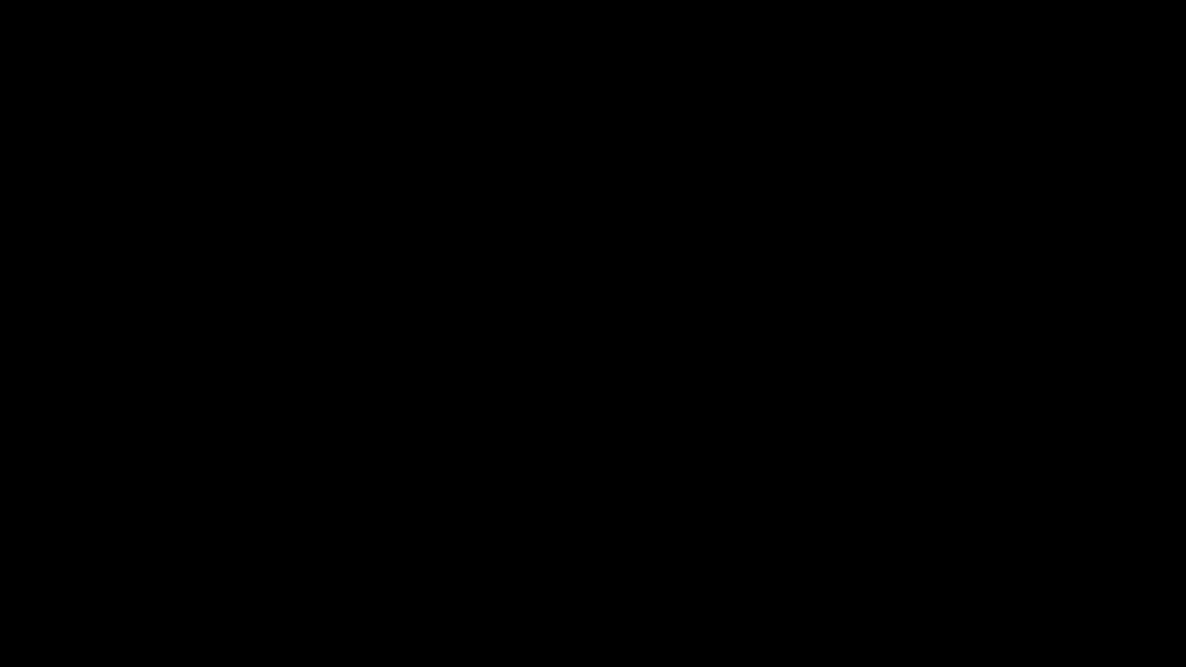